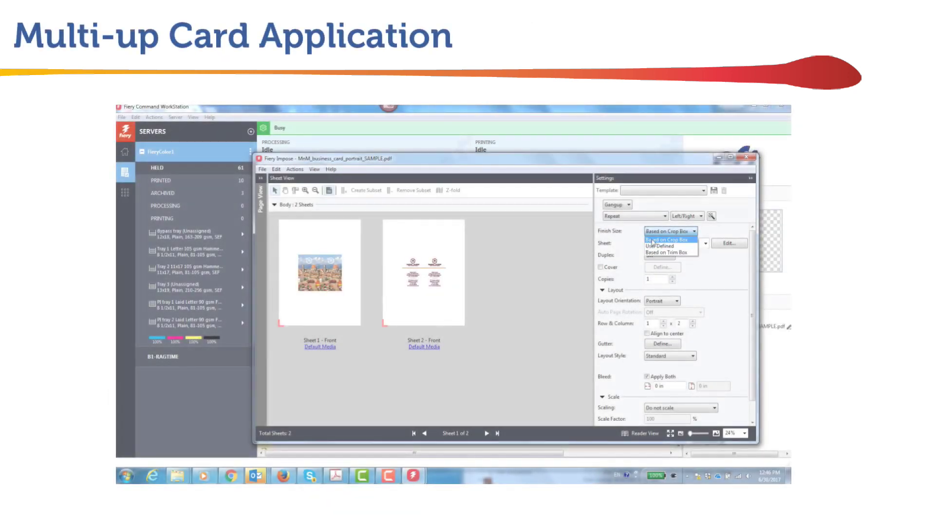
- Size the cards by trim box on duplex 13x19 sheets with 500 copies
click(666, 252)
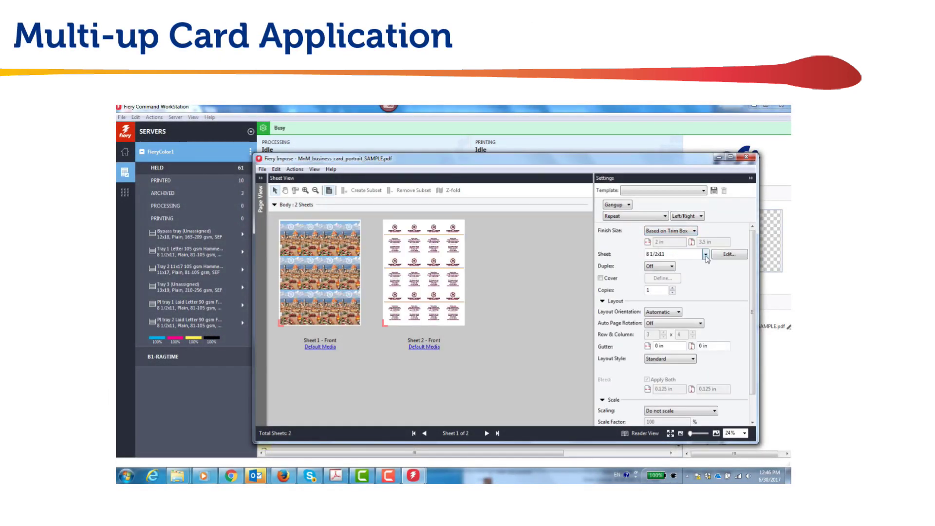
click(705, 254)
click(696, 270)
click(668, 266)
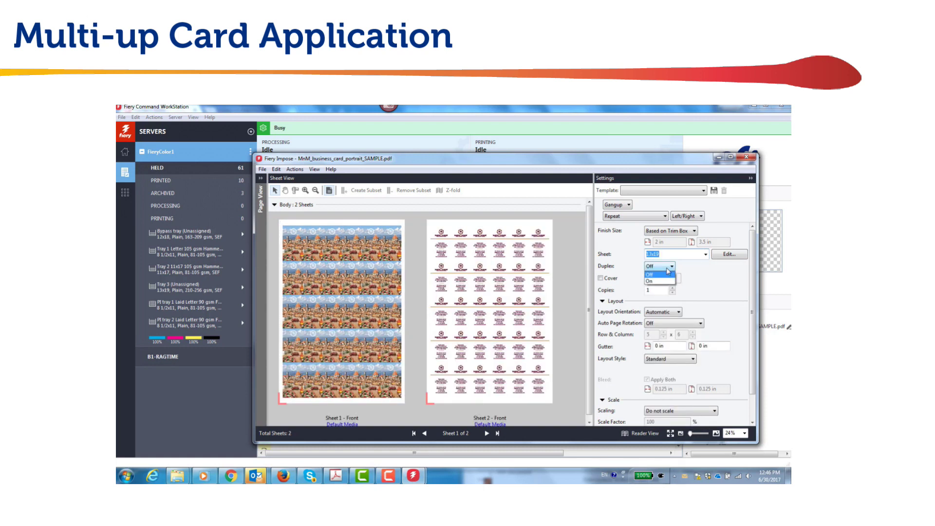
click(668, 281)
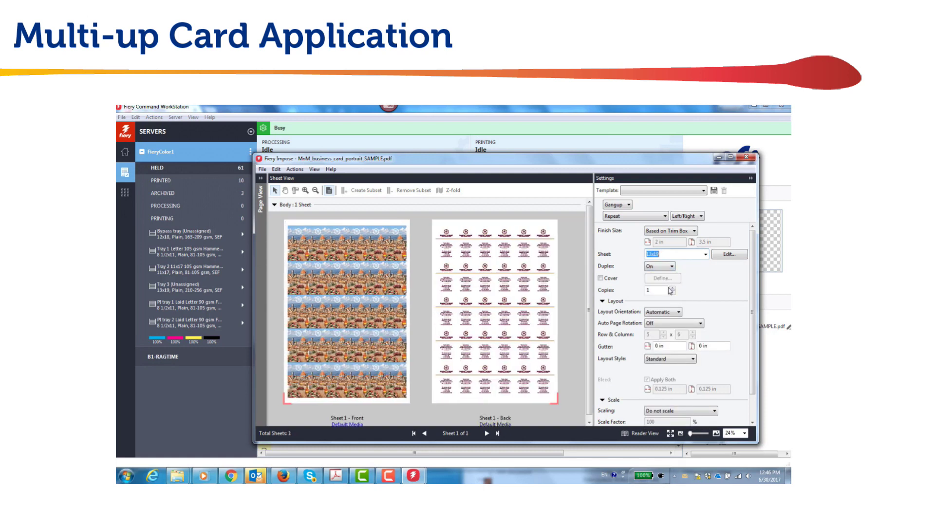
double_click(665, 290)
text(500)
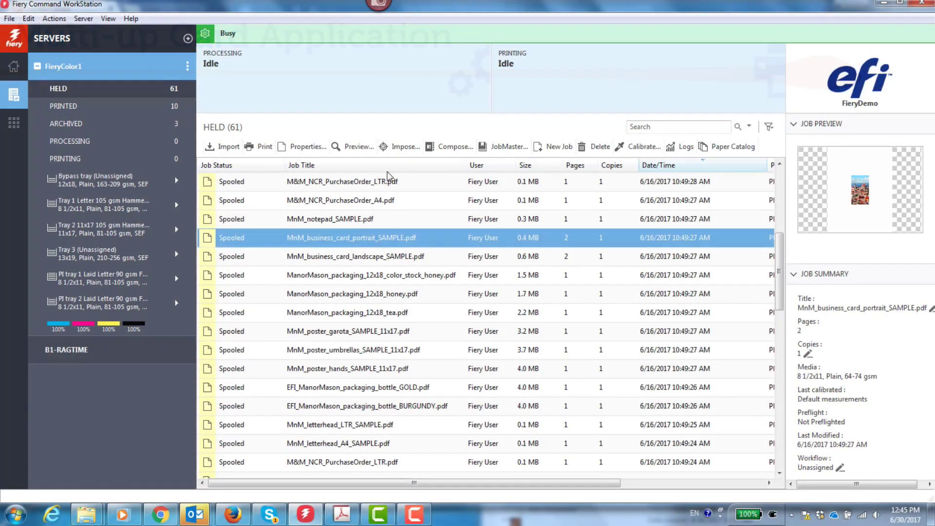
- Open the business card job in Impose with a Gangup Repeat layout
click(402, 147)
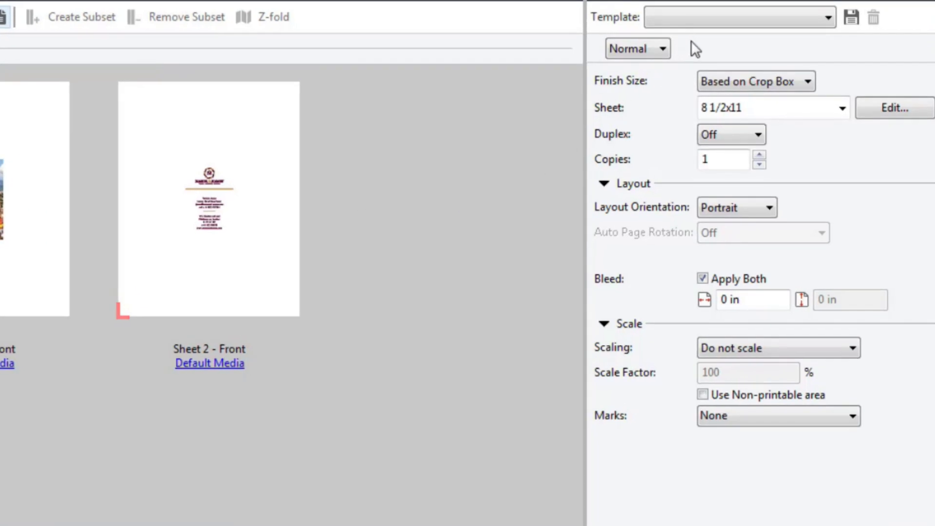
click(656, 51)
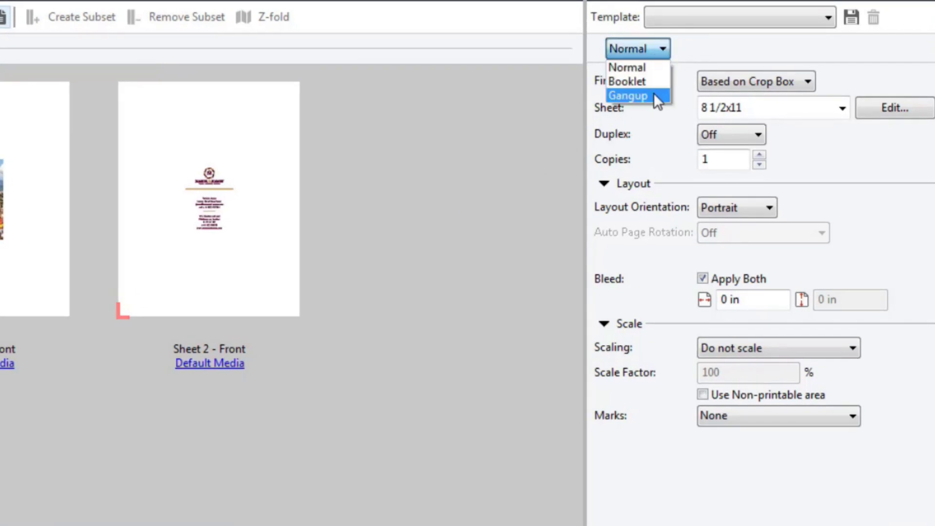
click(658, 97)
click(659, 80)
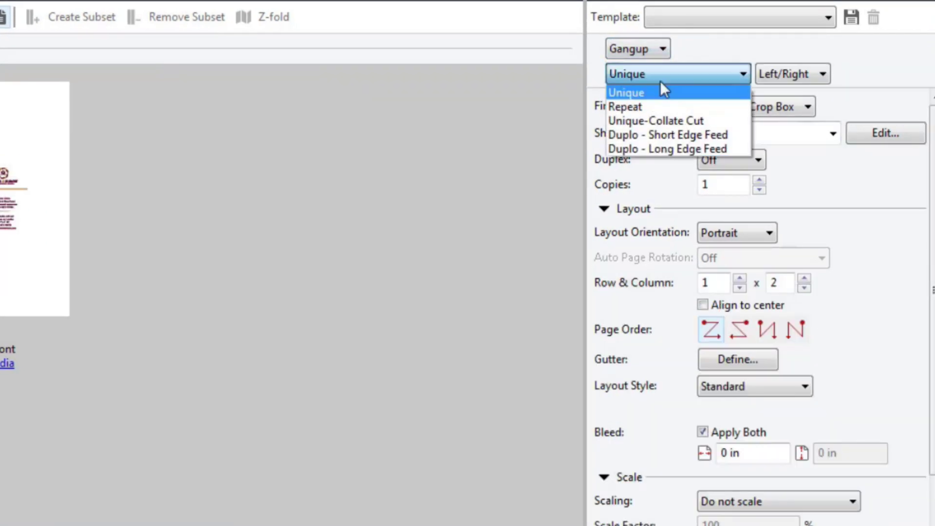
click(664, 108)
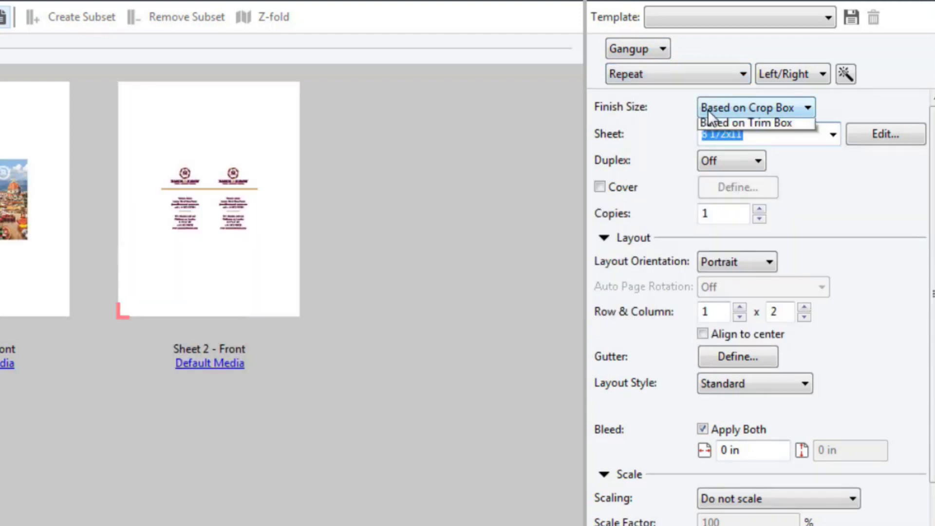
- Set finish size to Trim Box, sheet 13x19, Duplex On, and 500 copies
click(728, 151)
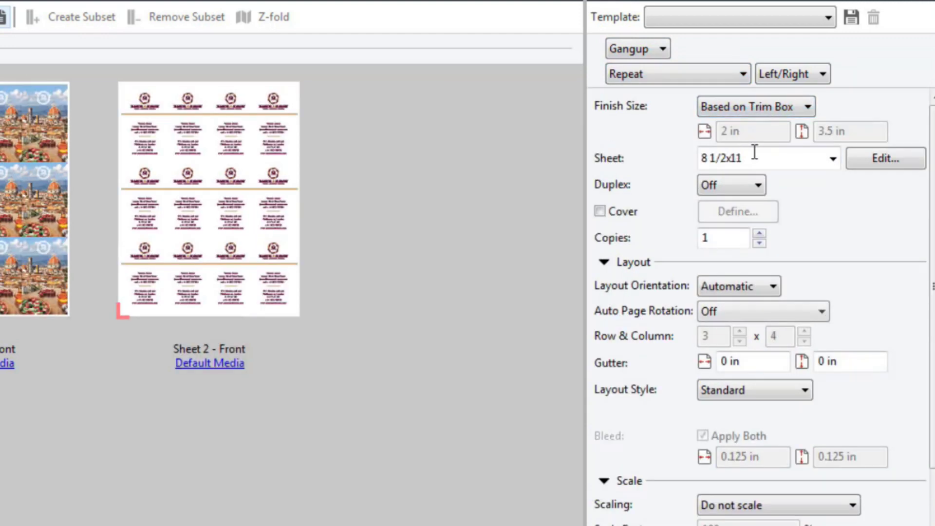
click(833, 159)
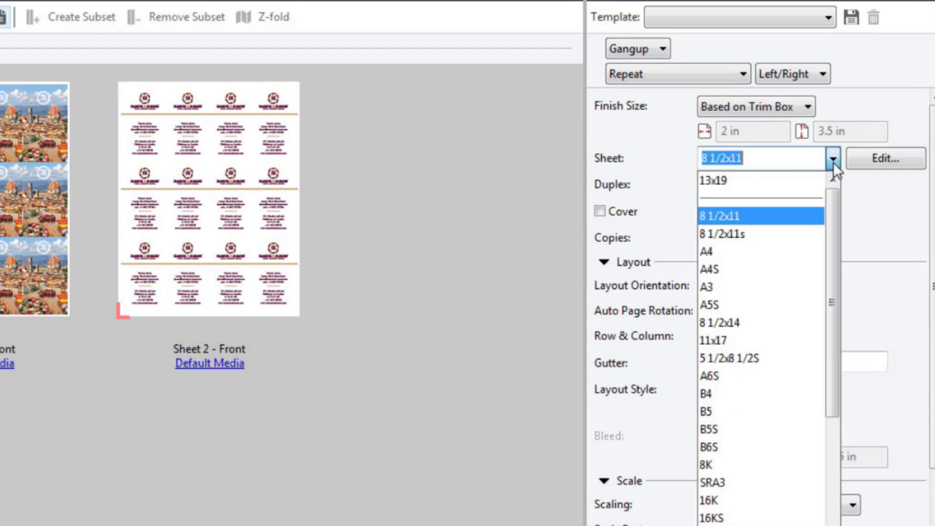
click(793, 185)
click(749, 189)
click(744, 216)
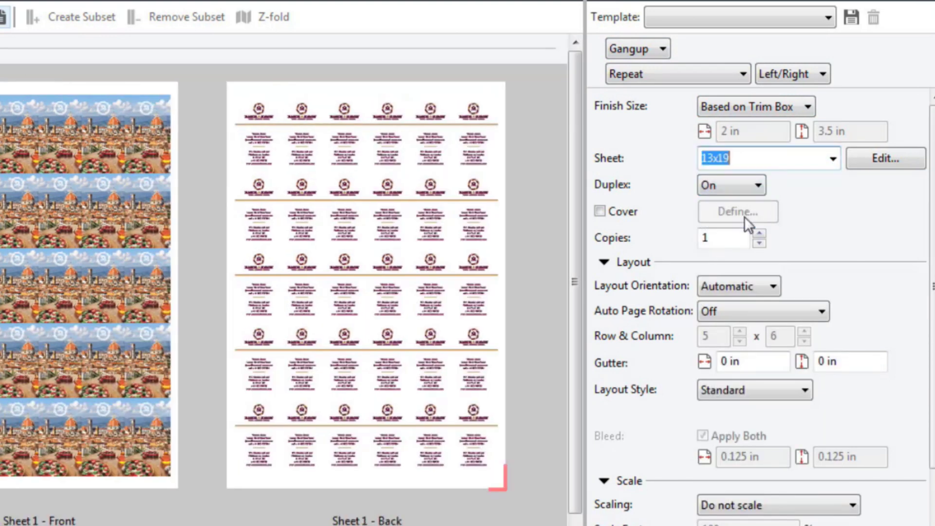
double_click(748, 237)
text(500)
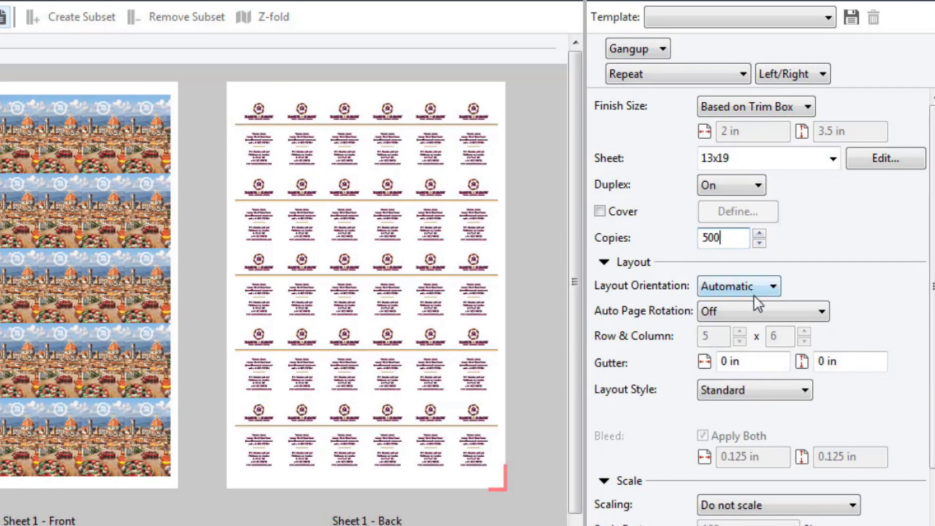
- Set both gutters to 0.25 in
click(752, 361)
text(.25)
key(Tab)
text(.25)
key(Tab)
scroll(657, 356, down, 2)
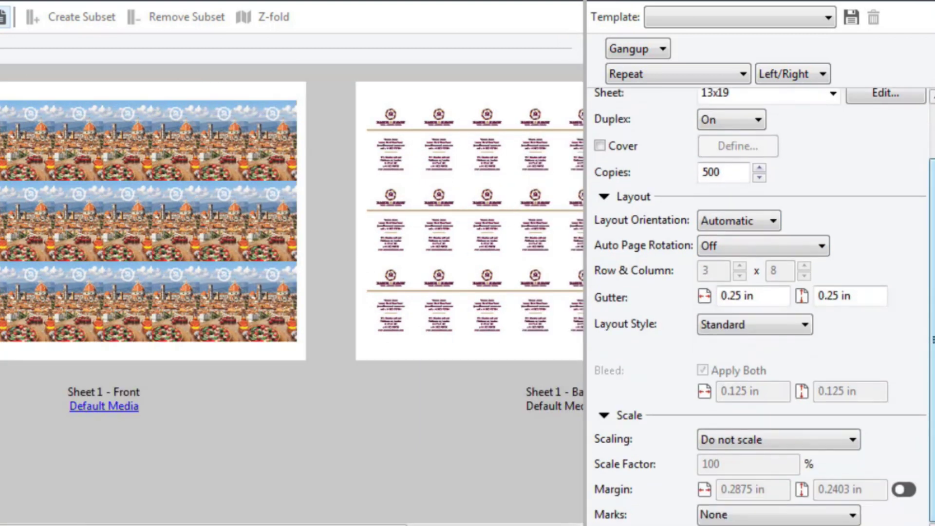
scroll(778, 515, down, 1)
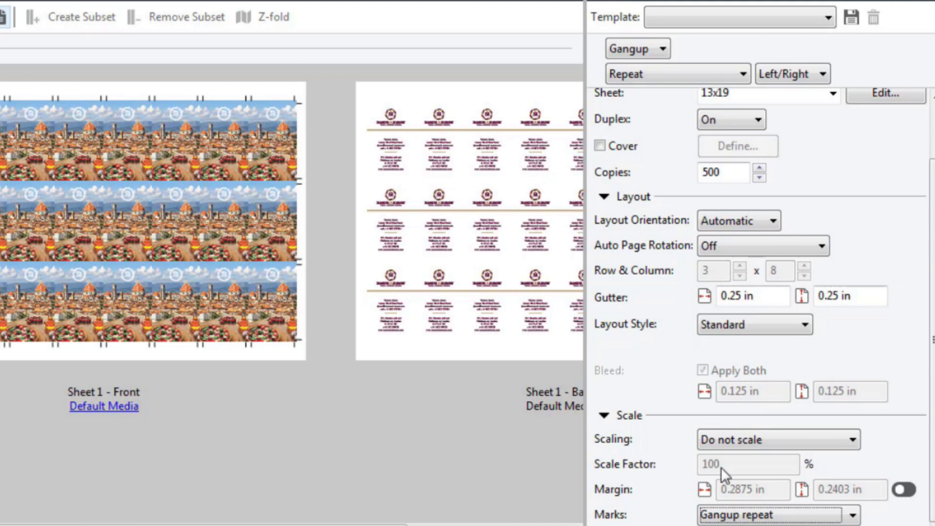
- Save the imposed job to the Held queue and close Impose
click(204, 90)
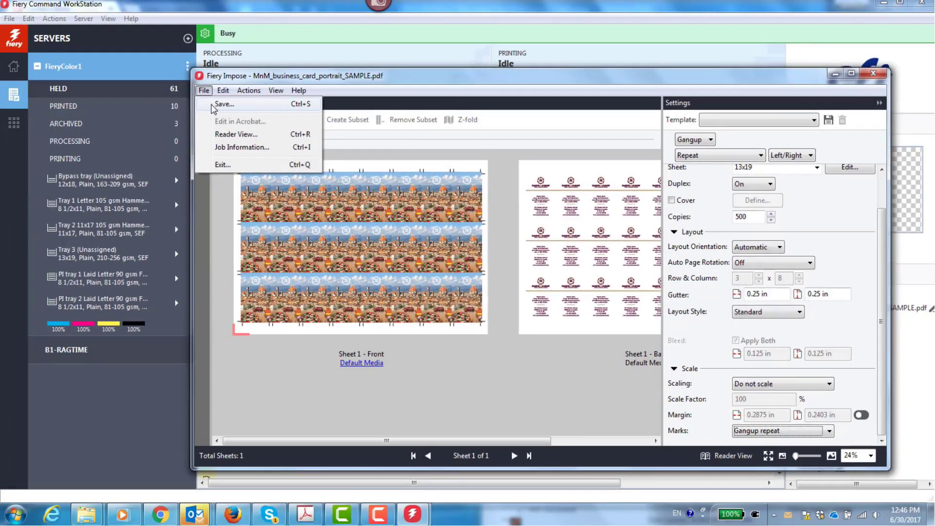
click(212, 106)
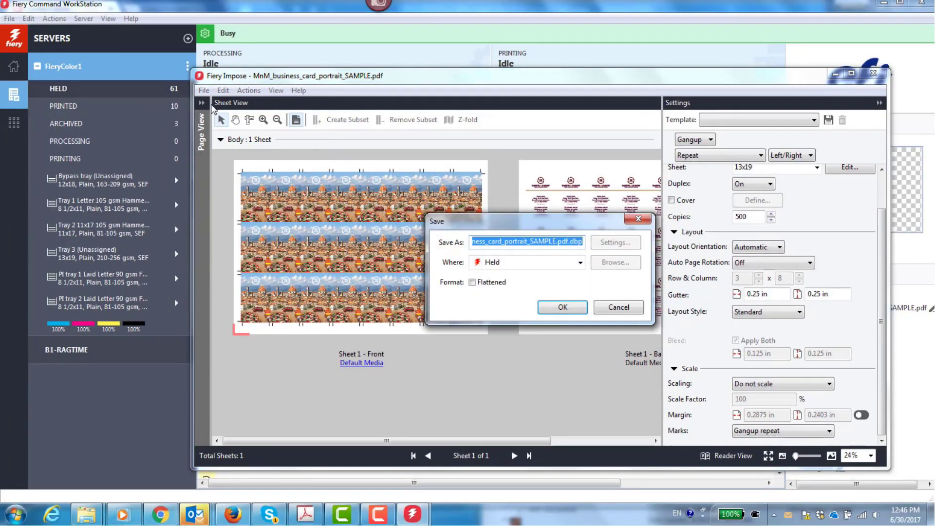
click(563, 307)
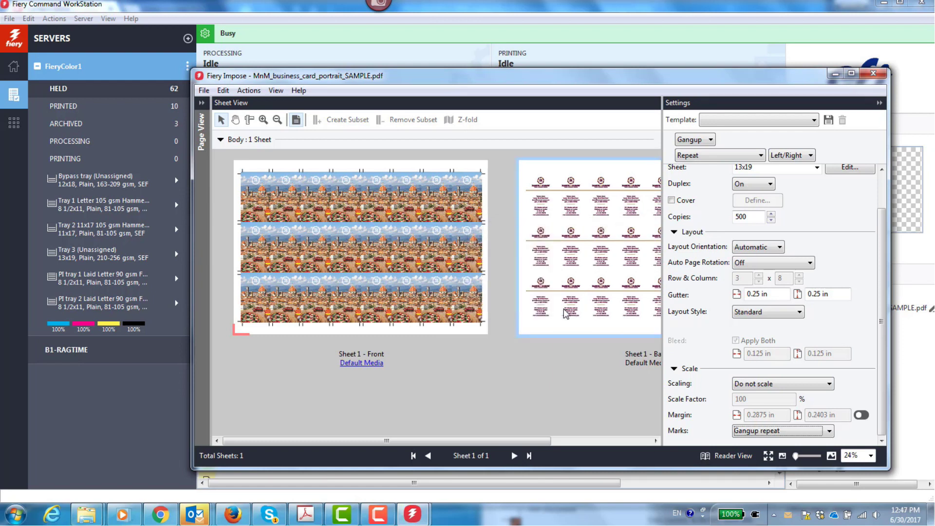
click(873, 73)
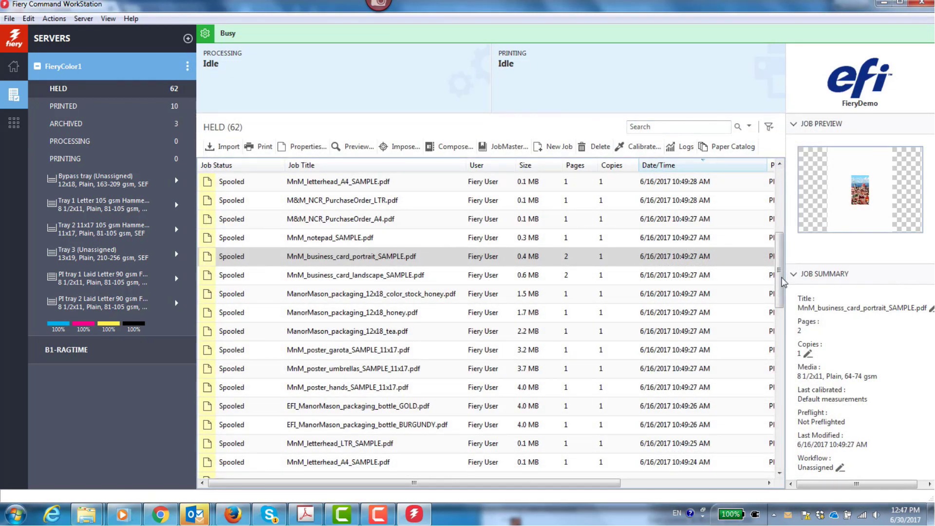
- In the card job's properties, enable image smoothing with Best image and text/graphics quality
click(358, 181)
right_click(358, 180)
click(385, 307)
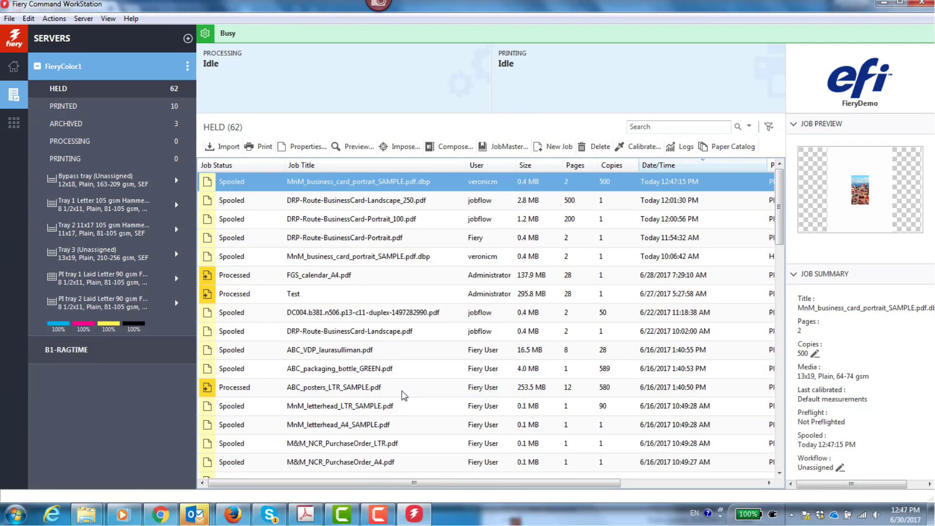
click(300, 197)
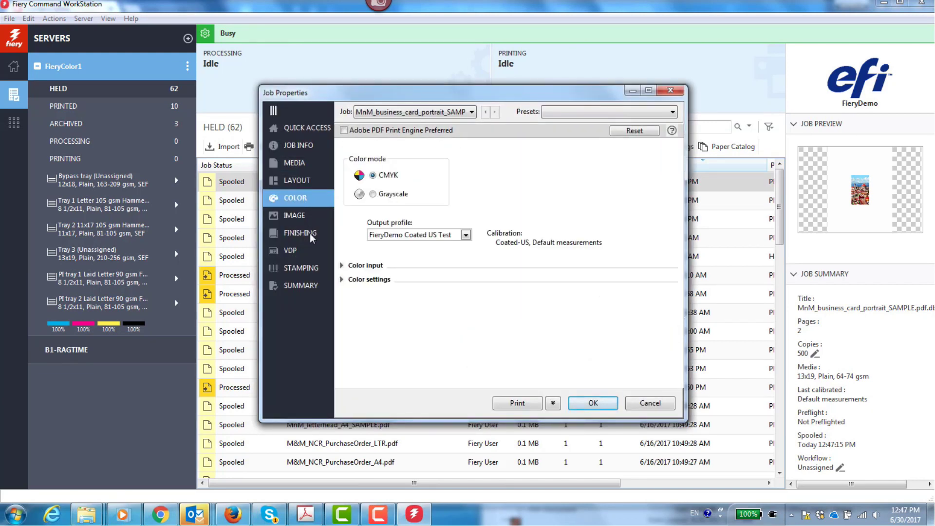
click(308, 216)
click(558, 193)
click(538, 210)
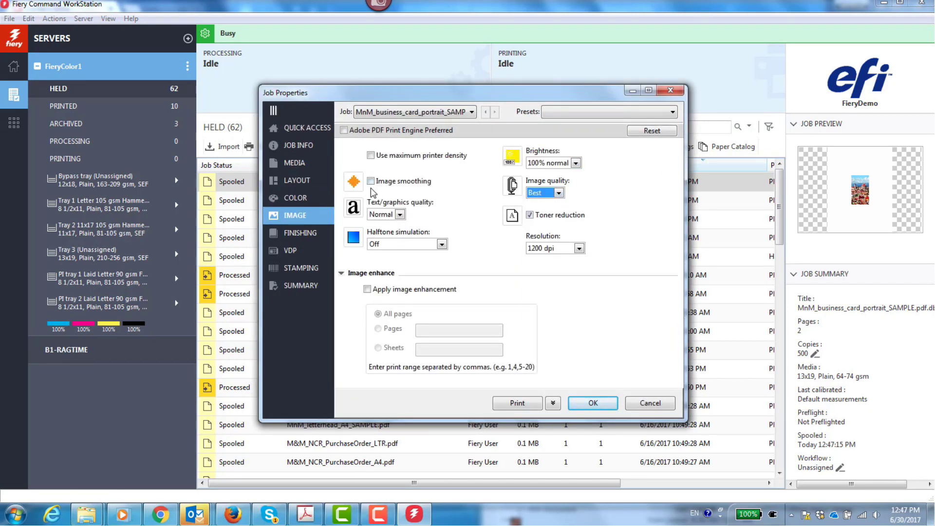
click(371, 181)
click(395, 212)
click(392, 235)
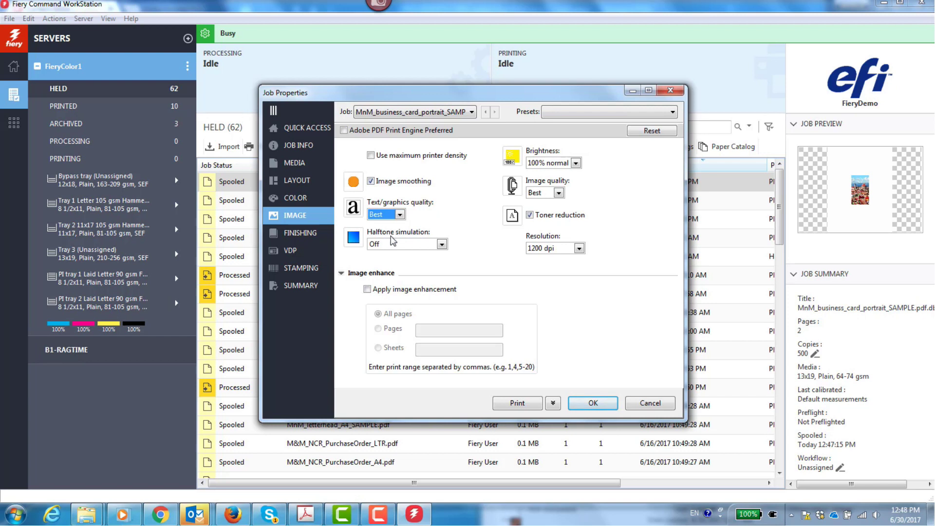
- Assign 13x19_200gsm paper from the Paper Catalog and process the job
click(294, 163)
click(465, 163)
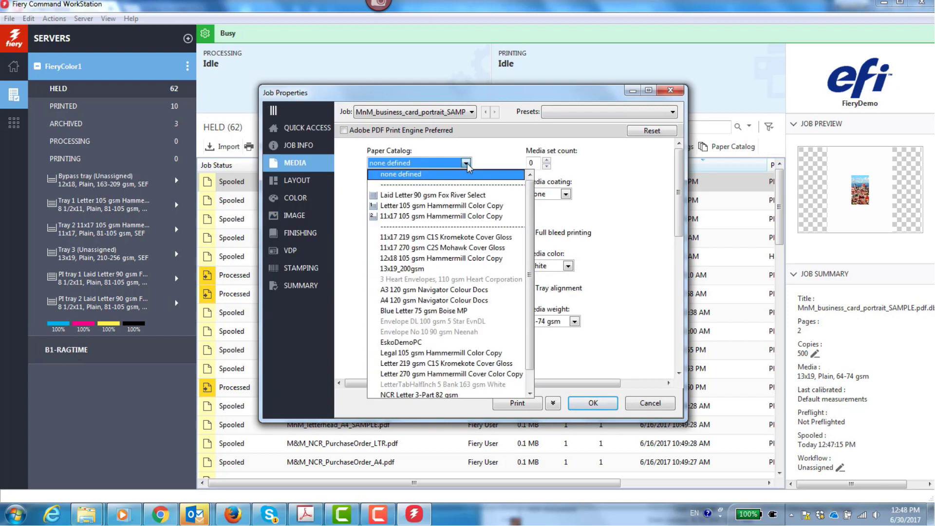
click(475, 269)
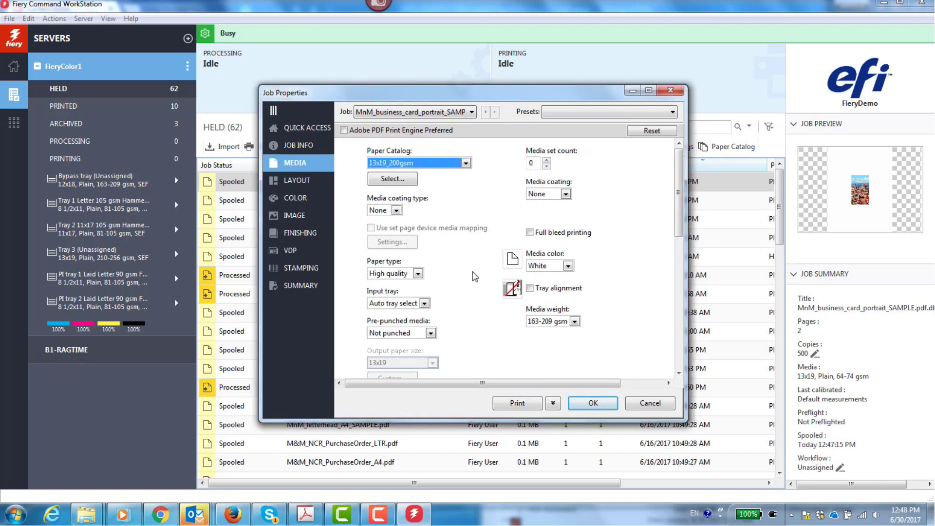
click(593, 403)
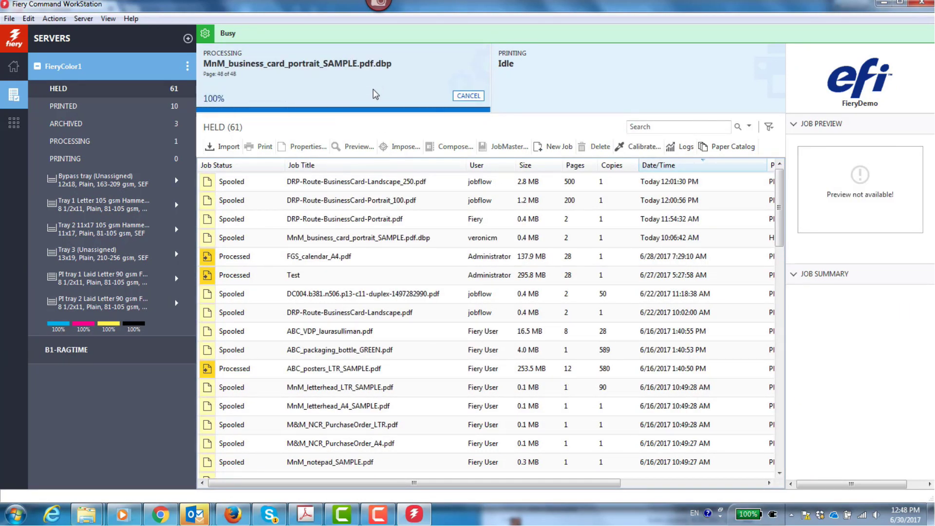
- Preview the ganged card sheets, then drag the job onto the Printing panel
click(397, 182)
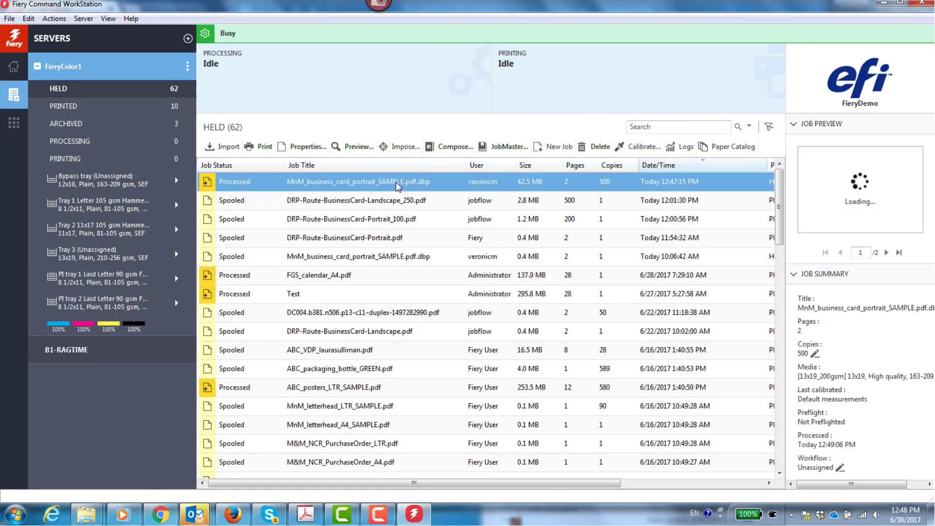
click(360, 147)
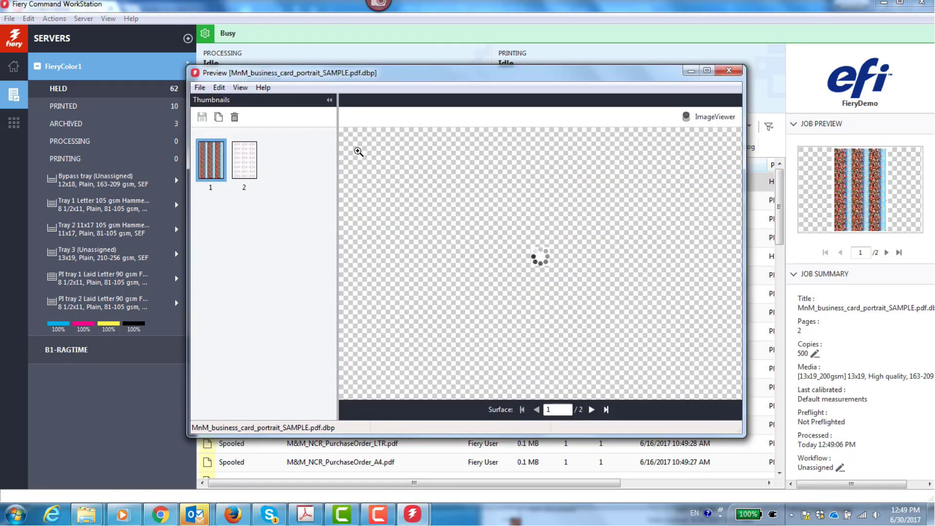
click(235, 163)
click(728, 70)
drag(341, 182, 538, 90)
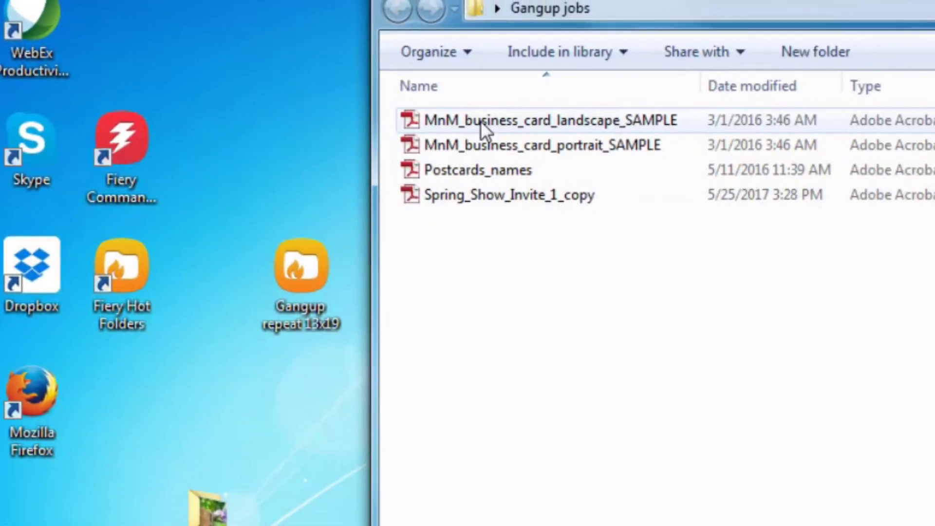
- Select the four Gangup jobs PDFs and drop them on the Gangup repeat 13x19 hot folder
click(757, 112)
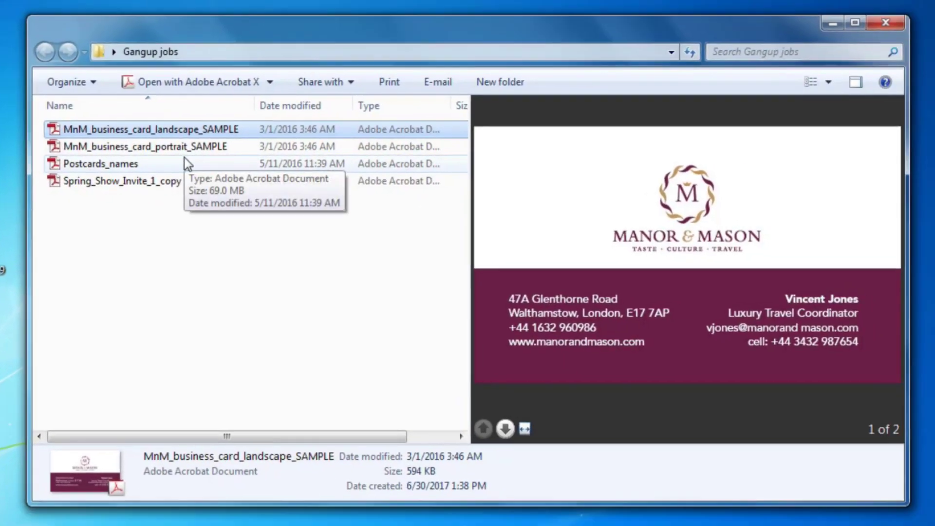
click(181, 153)
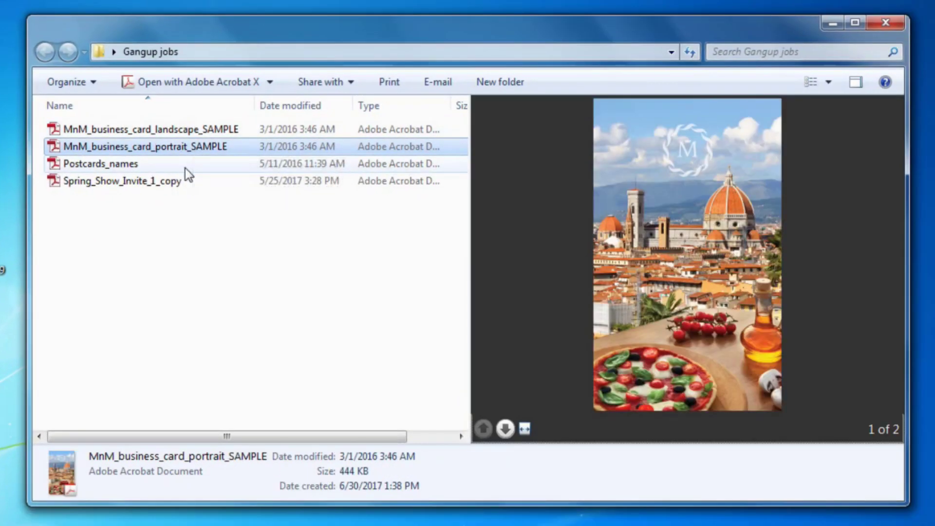
click(185, 168)
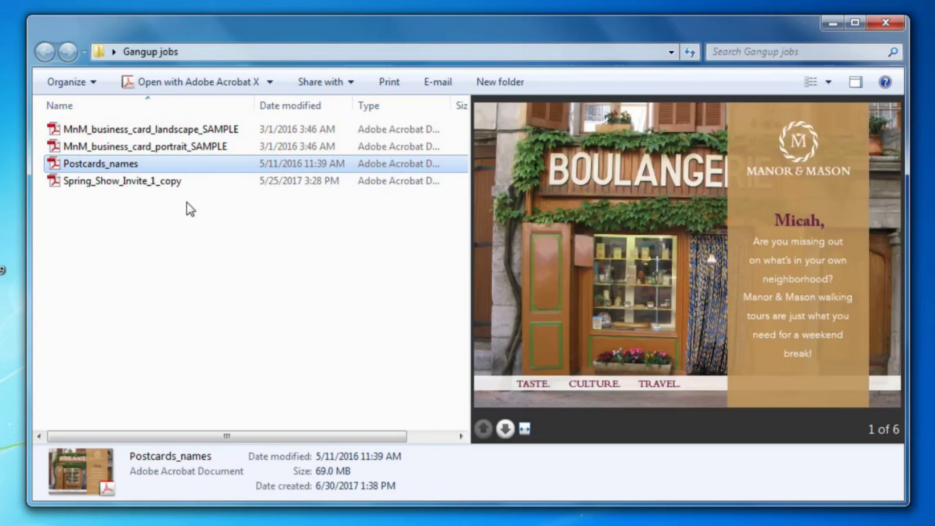
click(172, 188)
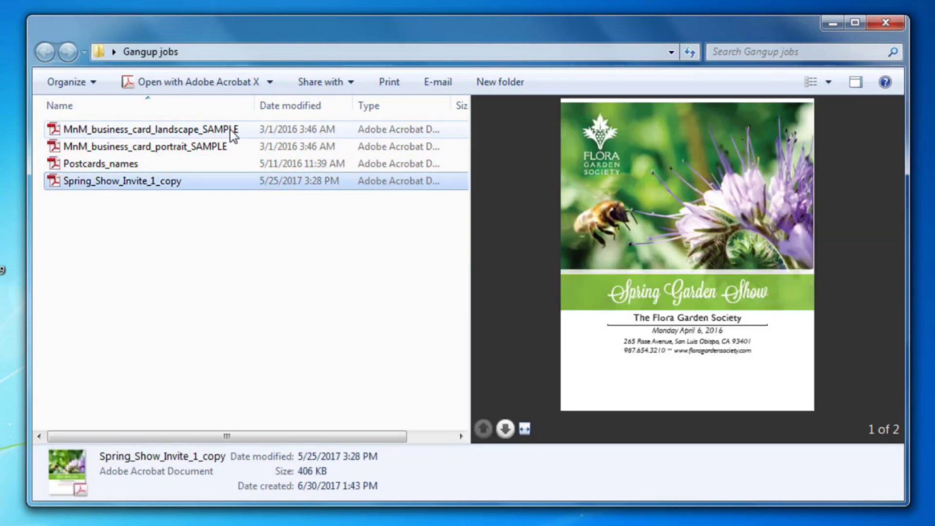
shift+click(233, 129)
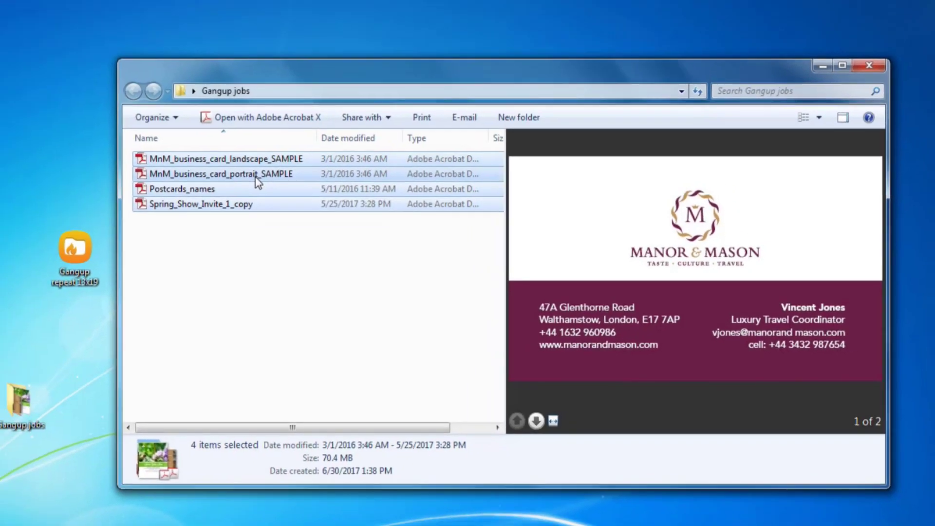
drag(185, 146, 142, 156)
drag(263, 197, 136, 258)
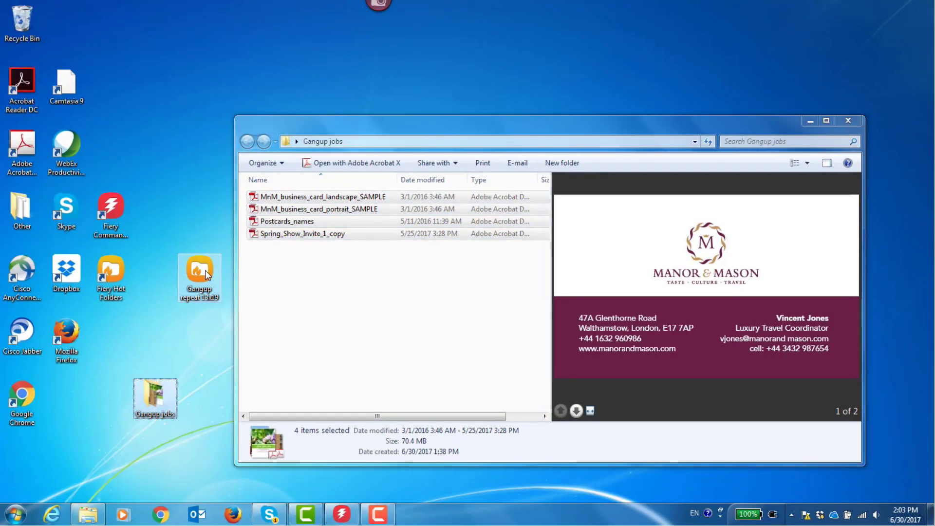
- Preview the imposed sheets of the hot-folder jobs in Command WorkStation
click(342, 514)
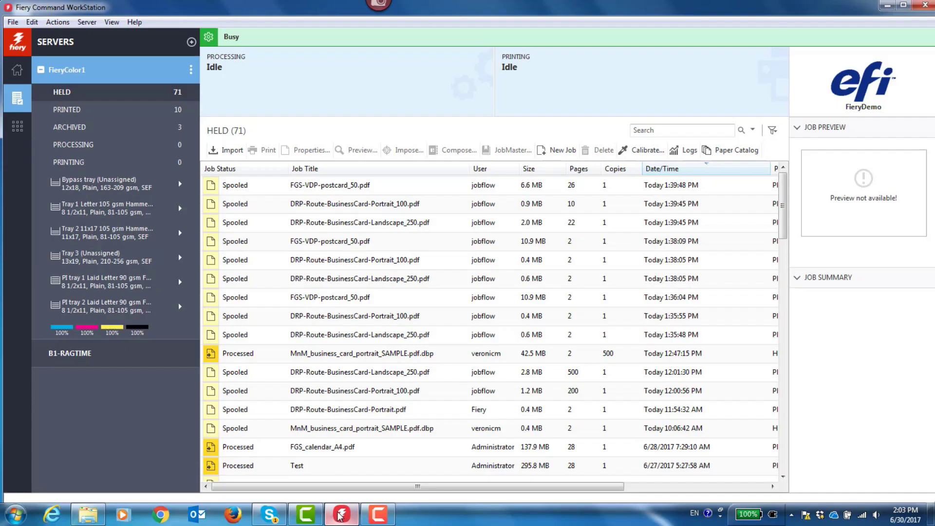
click(425, 201)
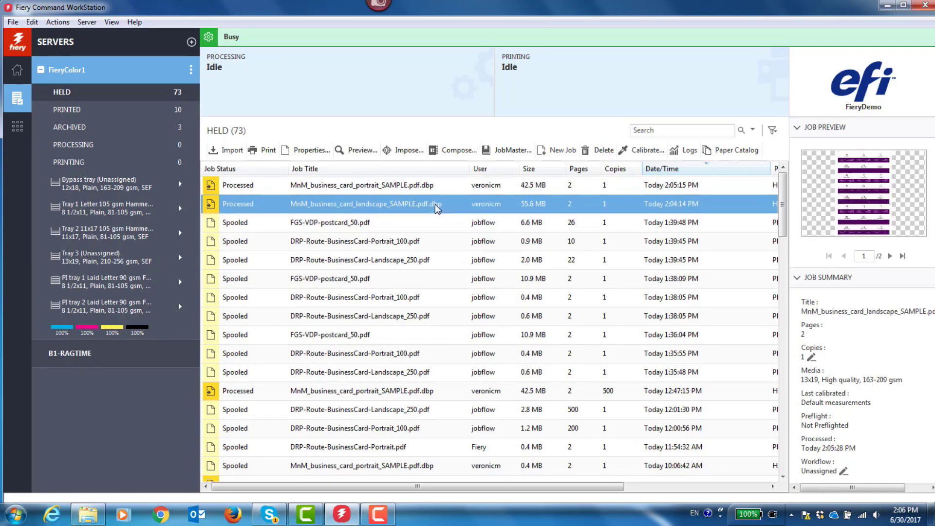
click(360, 150)
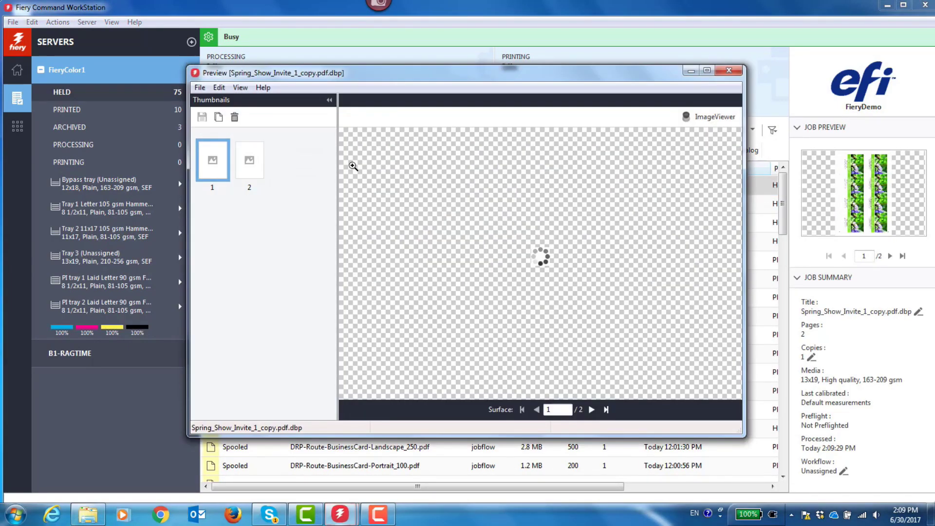
drag(556, 100, 609, 94)
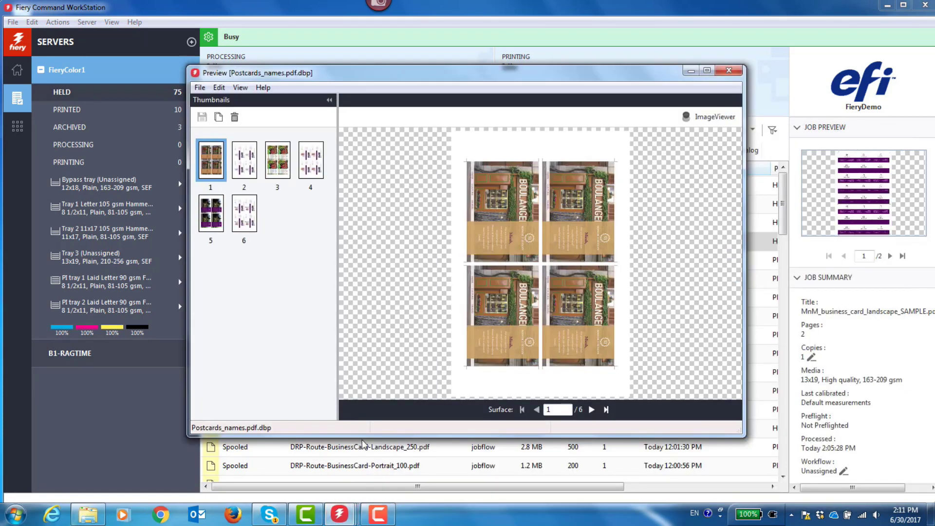
click(729, 70)
mouse_move(340, 513)
click(413, 464)
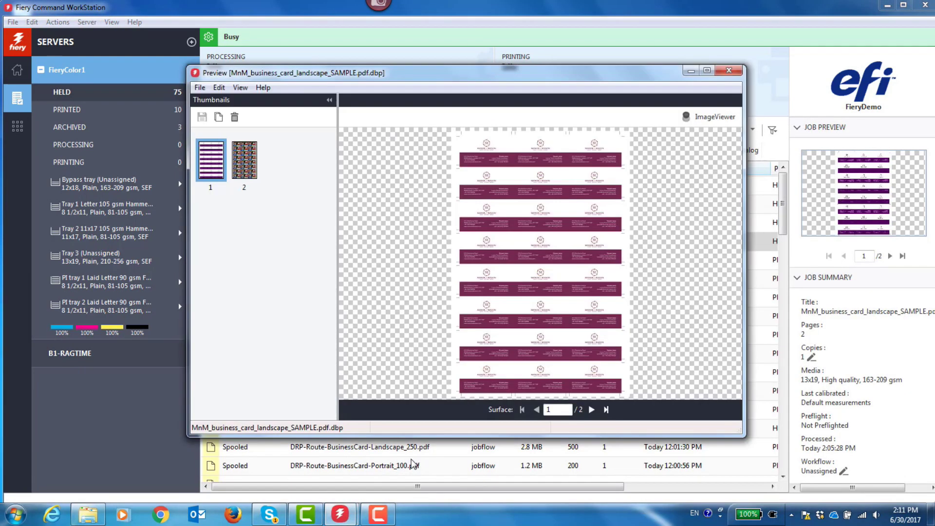
click(729, 71)
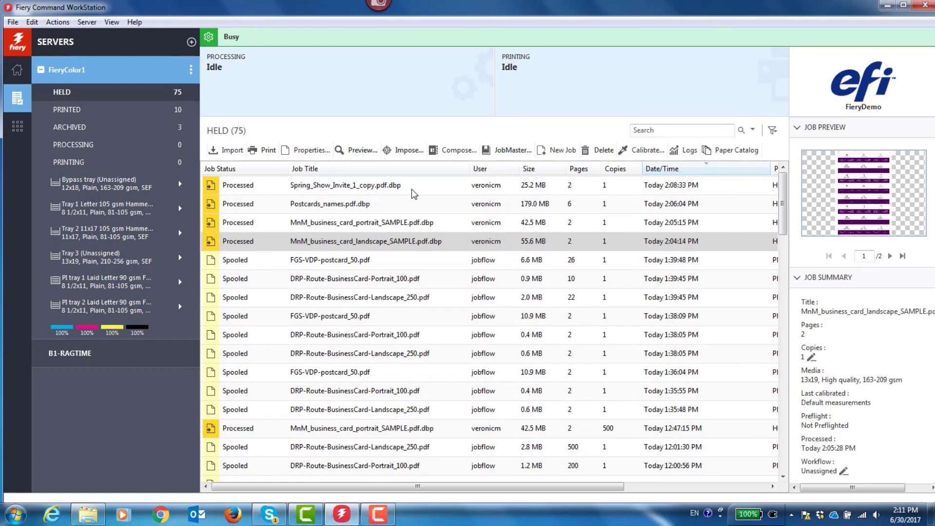
- Set the Spring_Show invite to 200 copies, then select the business card jobs
click(407, 188)
click(811, 357)
text(200)
click(476, 222)
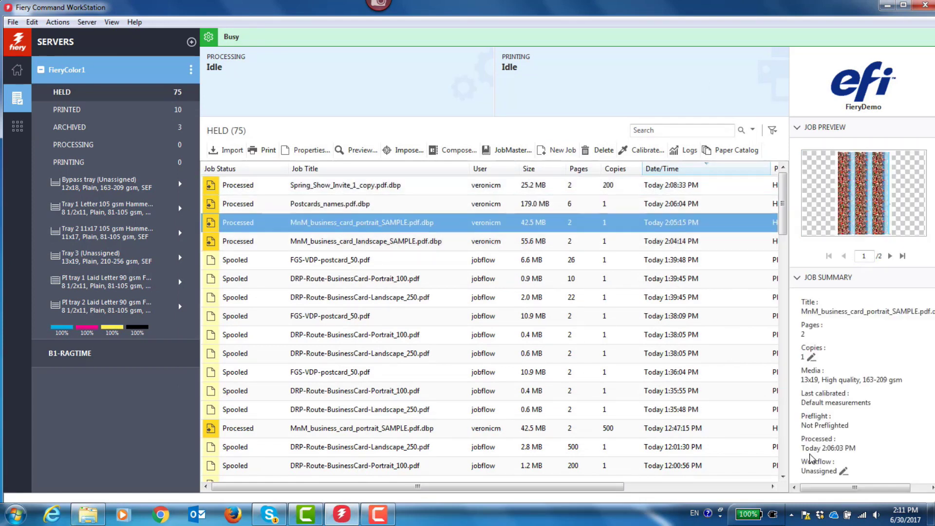
click(474, 241)
shift+click(376, 193)
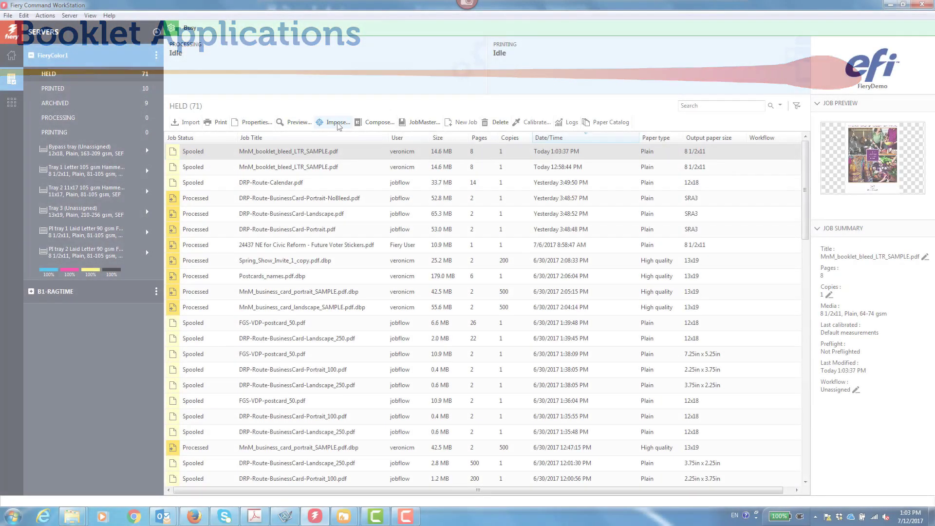
- Impose the booklet job as a Booklet on 11x17 landscape sheets
click(336, 122)
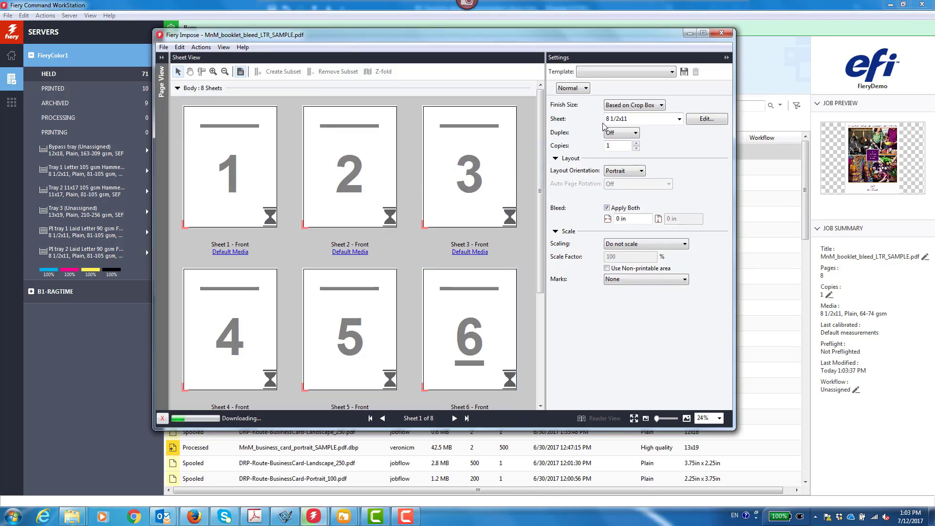
click(572, 88)
click(575, 106)
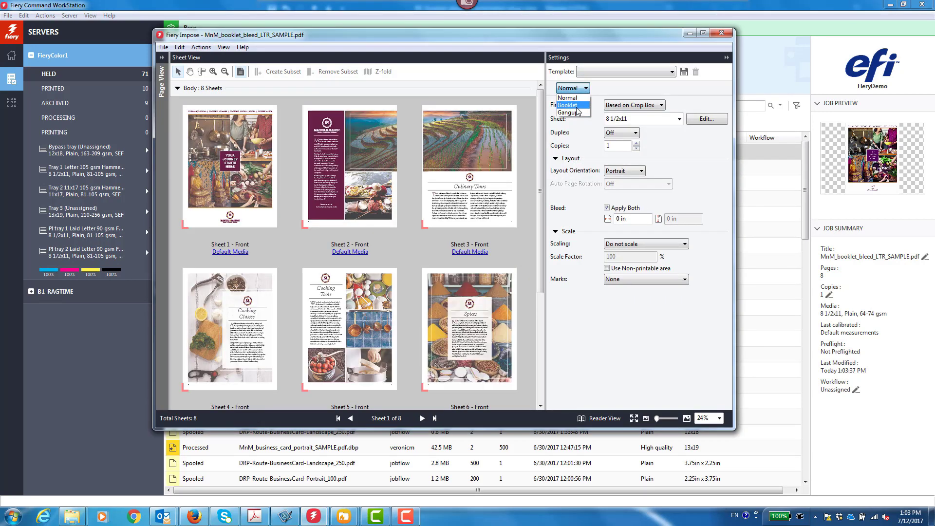
click(679, 131)
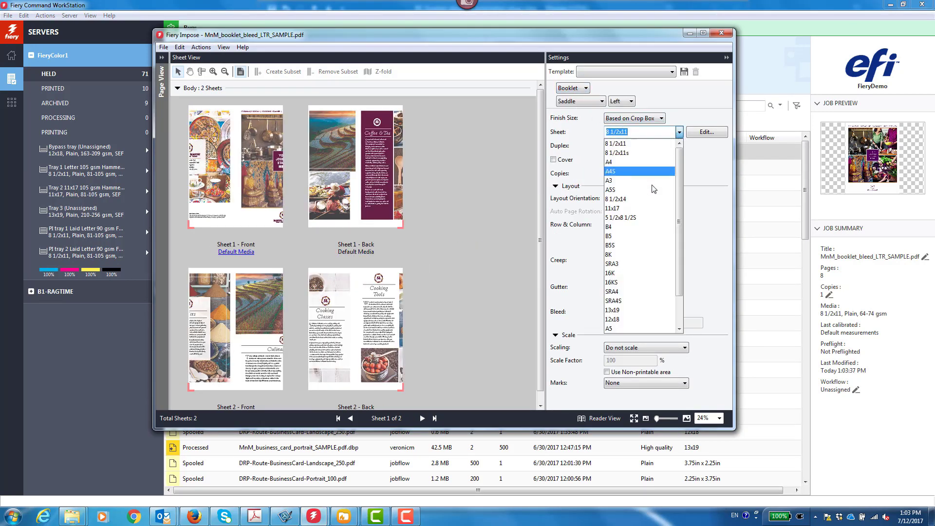
click(643, 213)
click(627, 200)
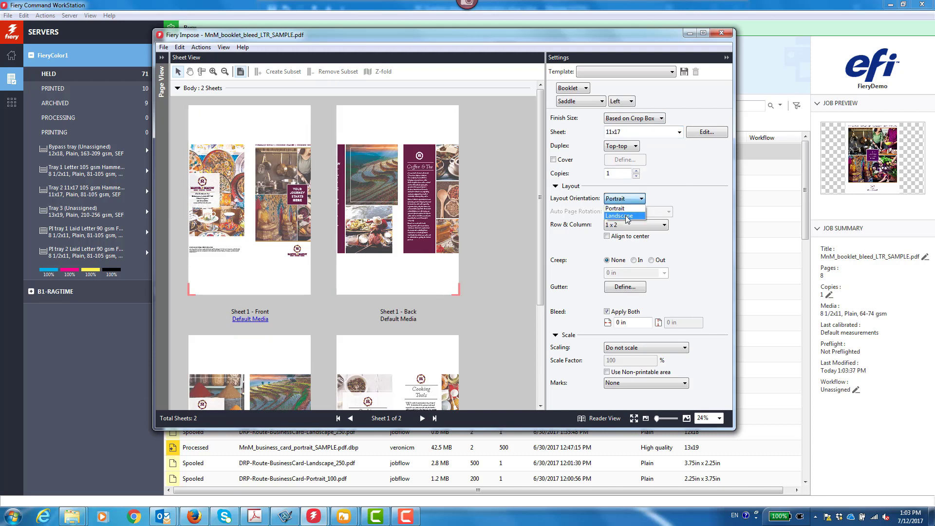
click(627, 215)
- Save the settings as the Booklets 11x17 template and save the imposed job
click(684, 72)
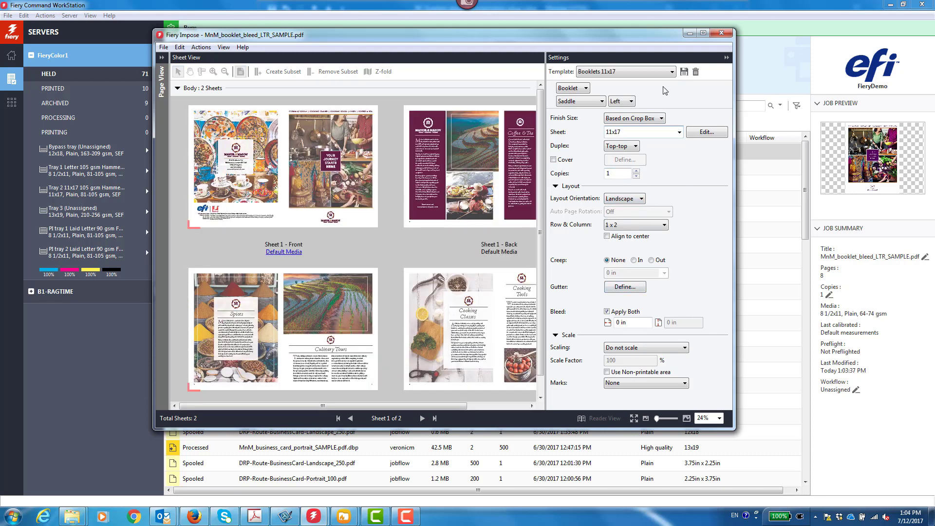
click(721, 33)
click(413, 259)
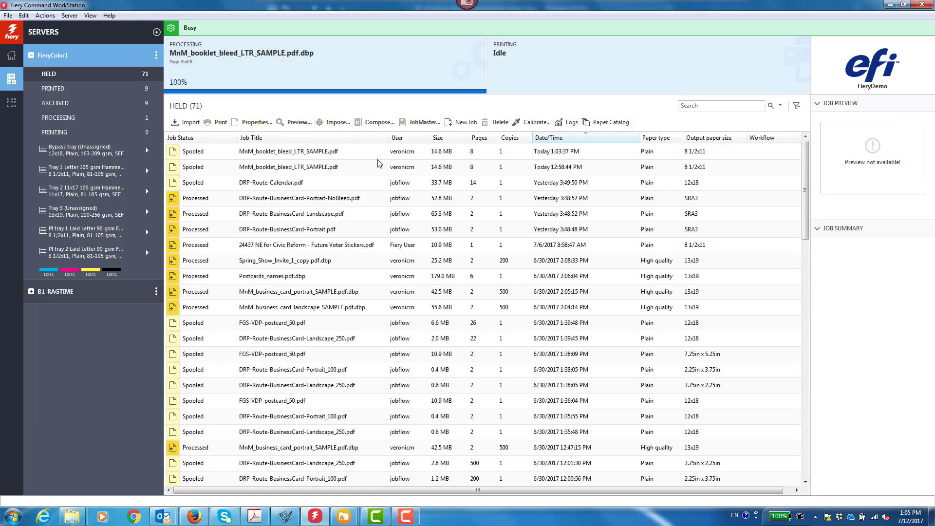
- Preview the processed booklet, then drag both Catalog PDFs to the Booklets 11x17 hot folder
click(341, 152)
click(293, 123)
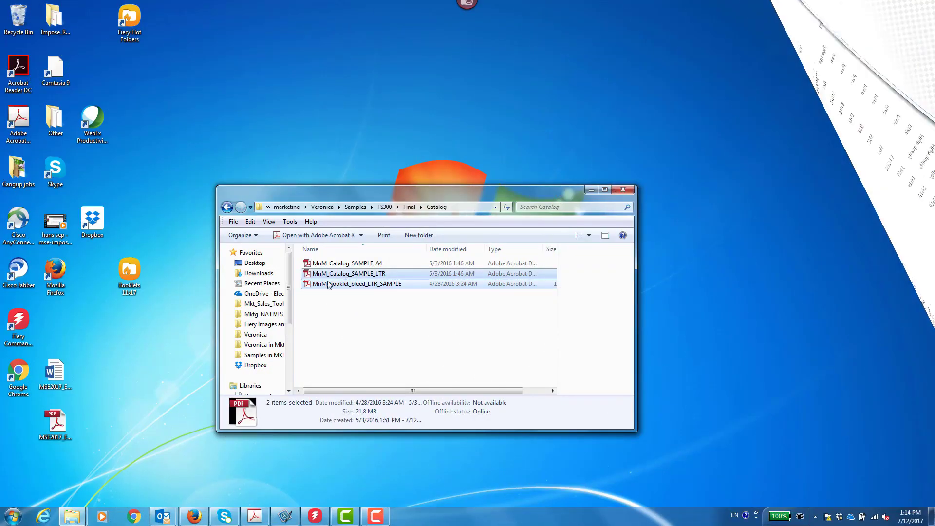
drag(329, 285, 130, 274)
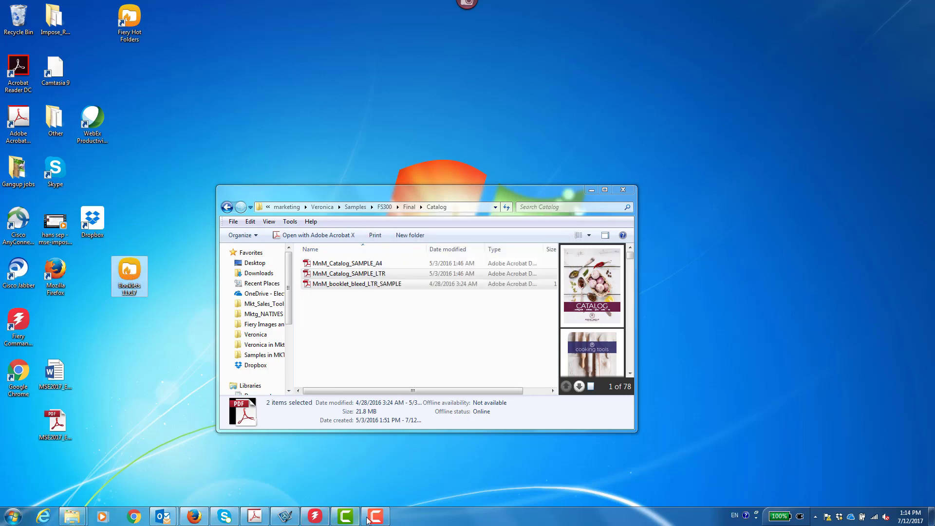
- In Command WorkStation, select the processed catalog job and page through its preview
click(325, 517)
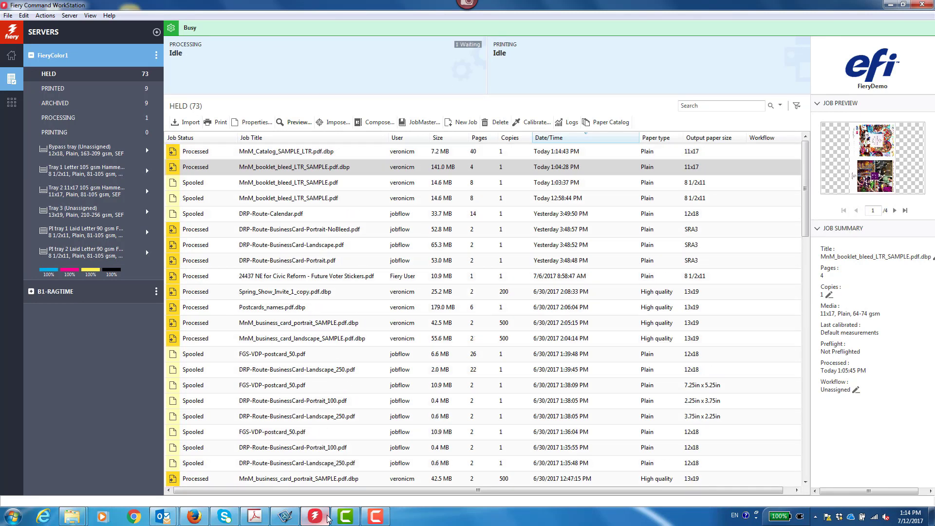
click(308, 151)
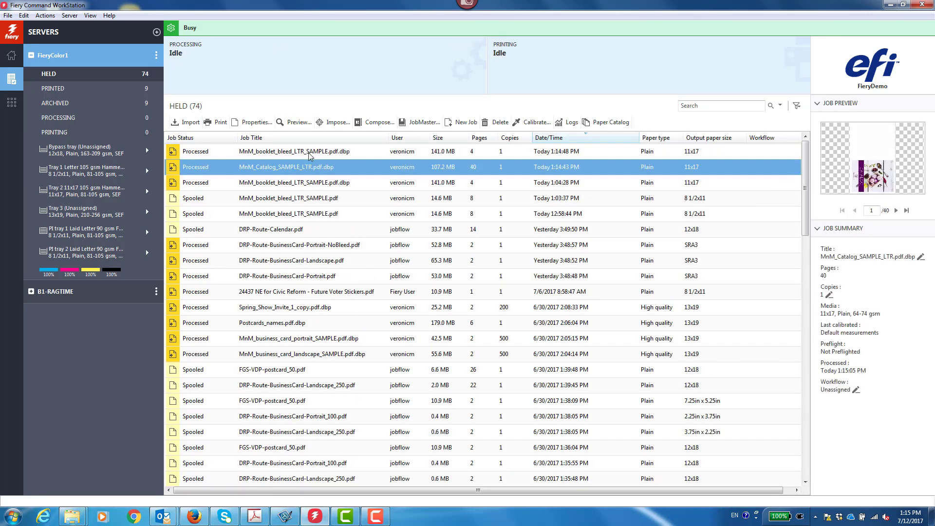
click(896, 210)
click(896, 211)
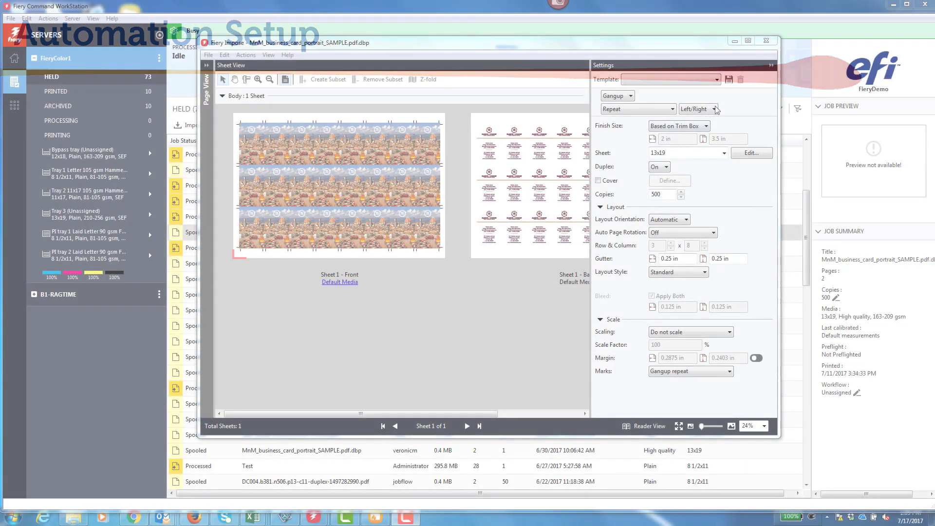
- Save the layout as template '13x19 gangup repeat', then close Impose saving the job
click(729, 80)
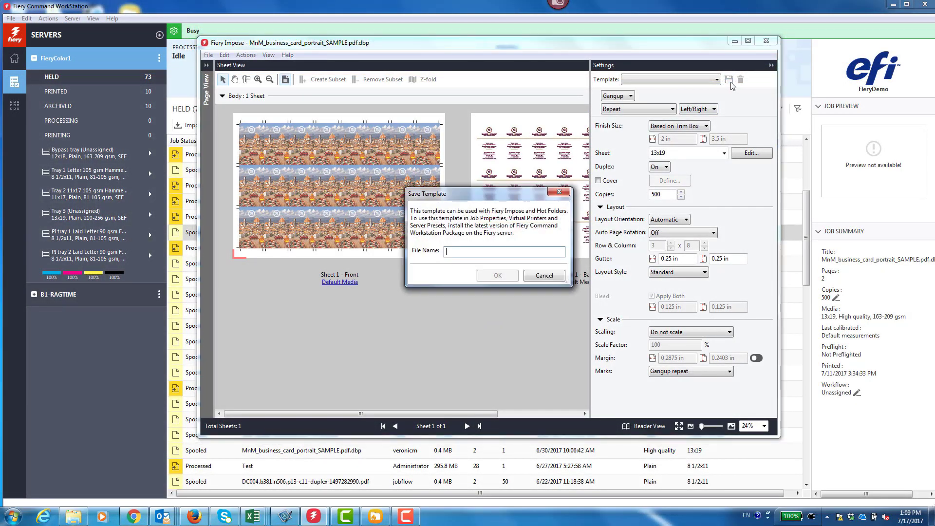
text(13x)
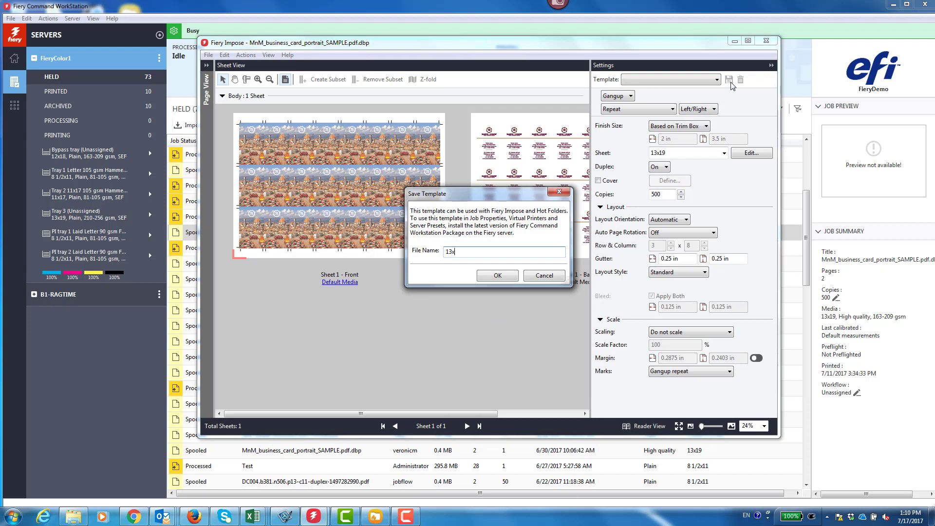
text(19 gangup repeat)
click(506, 276)
click(766, 42)
click(519, 270)
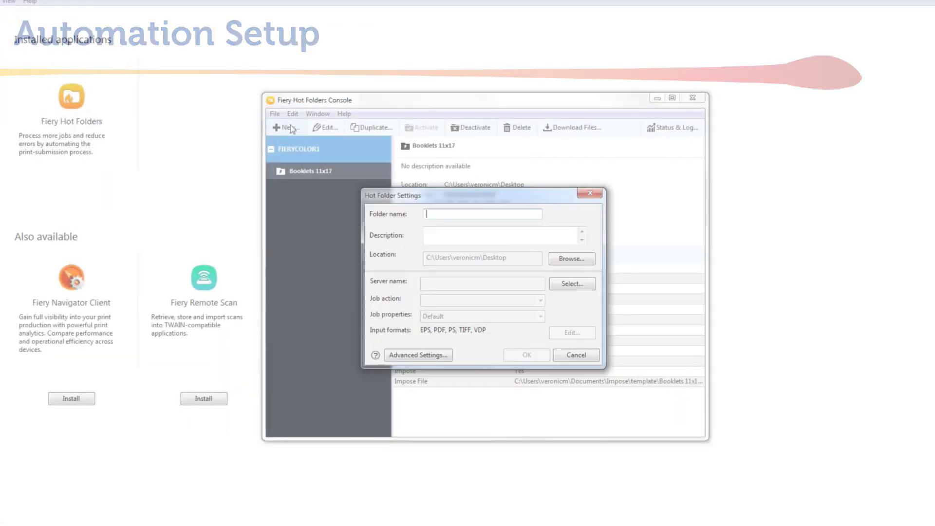
- Name the new hot folder 'Gangup repeat 13x19' with description 'for all gangup jobs requiring 13x19 media'
text(Gangup repeat 13x19)
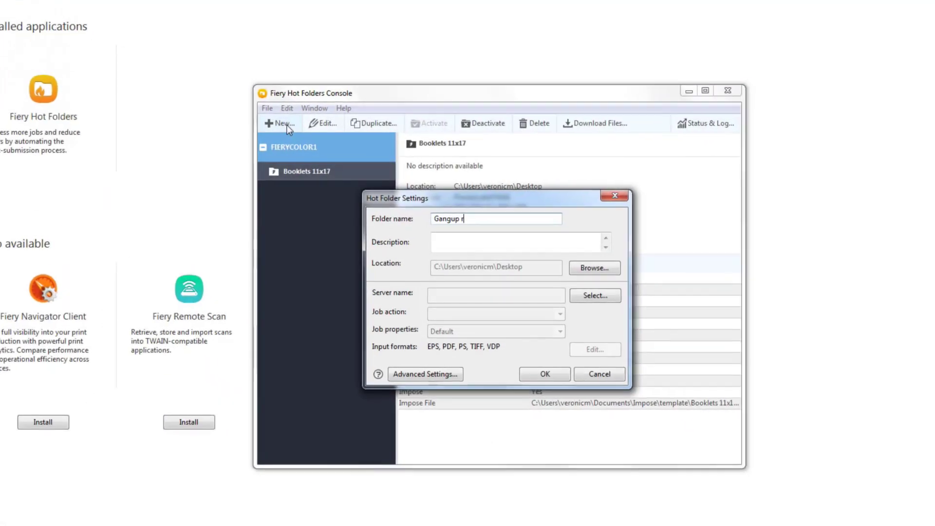
click(478, 250)
text(for all gangup jobs requiring 13x19 media)
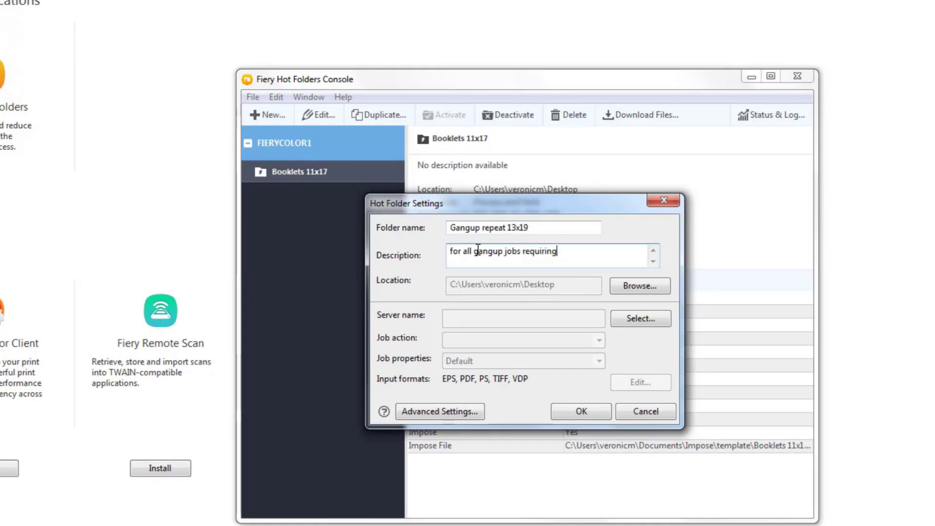
- Connect the hot folder to server fierycolor1 and set its job action to Process and Hold
click(631, 316)
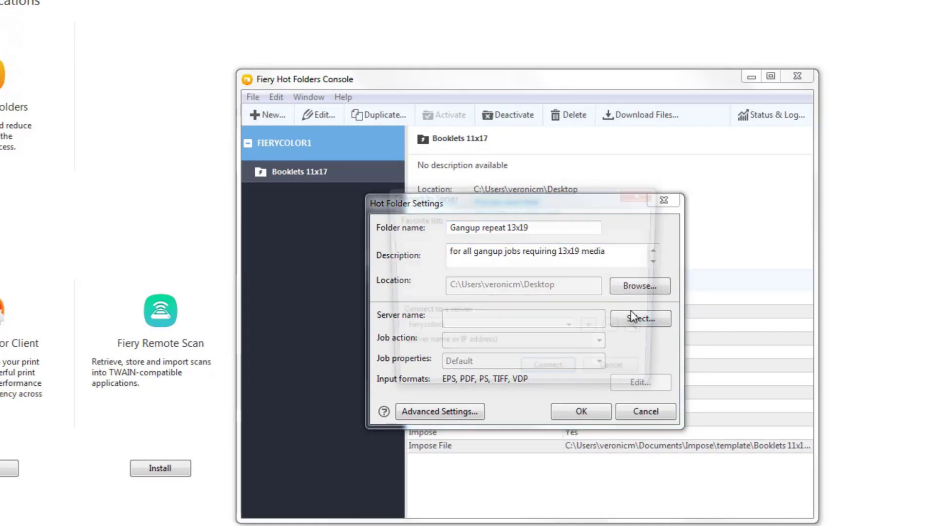
click(534, 375)
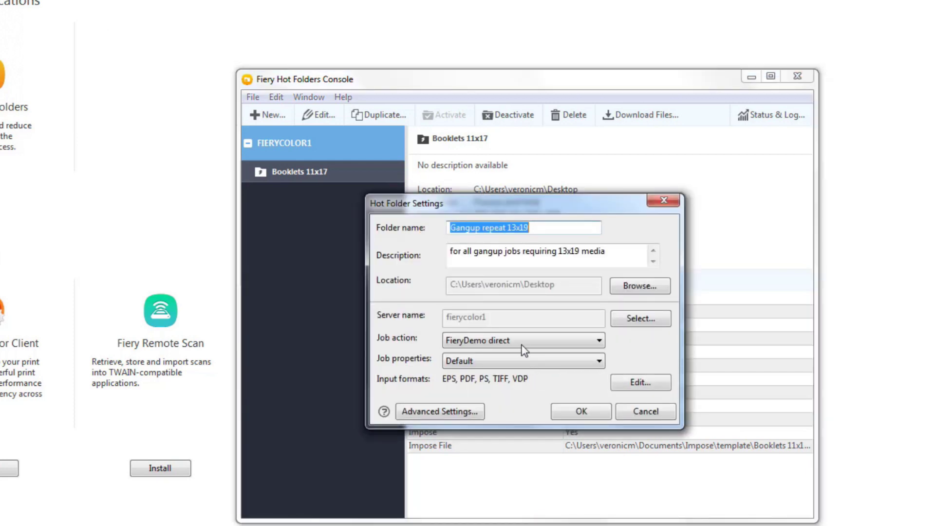
click(520, 341)
click(519, 394)
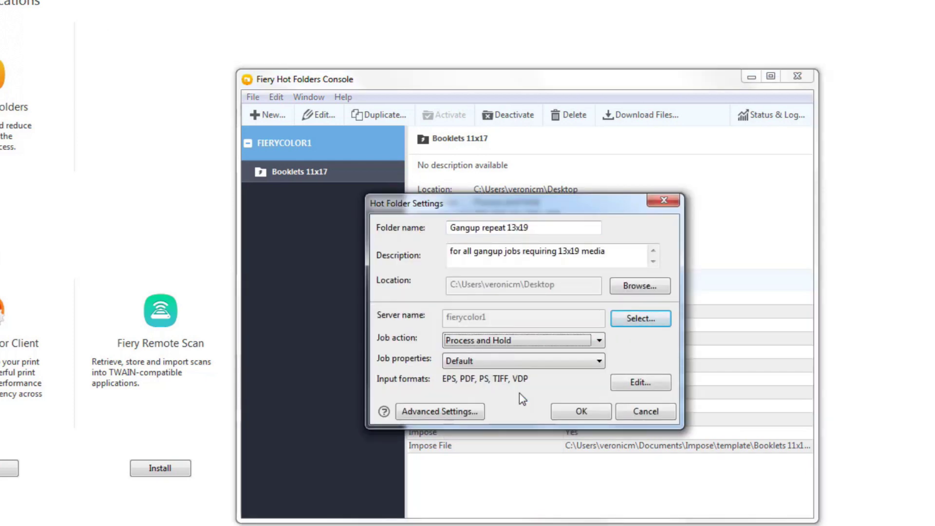
- Define custom job properties that impose incoming jobs with the 13x19 gangup repeat template
click(458, 361)
click(511, 378)
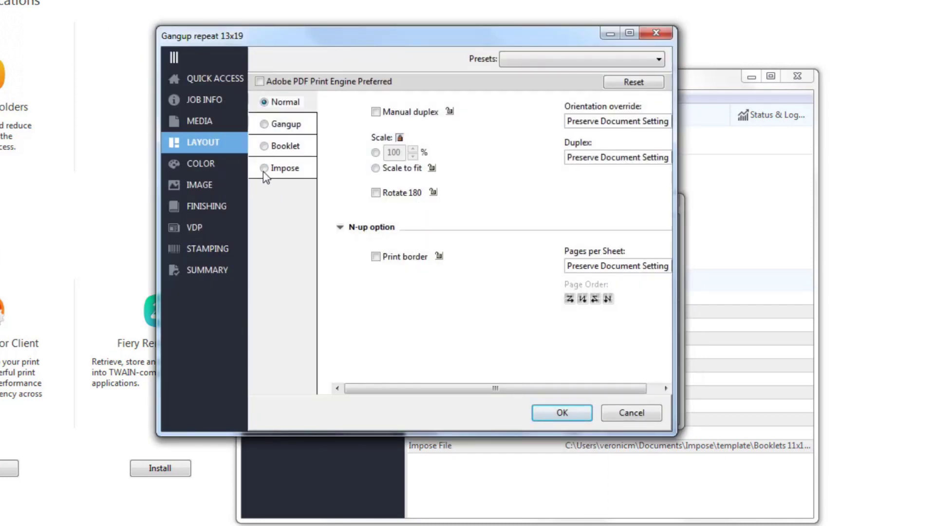
click(264, 169)
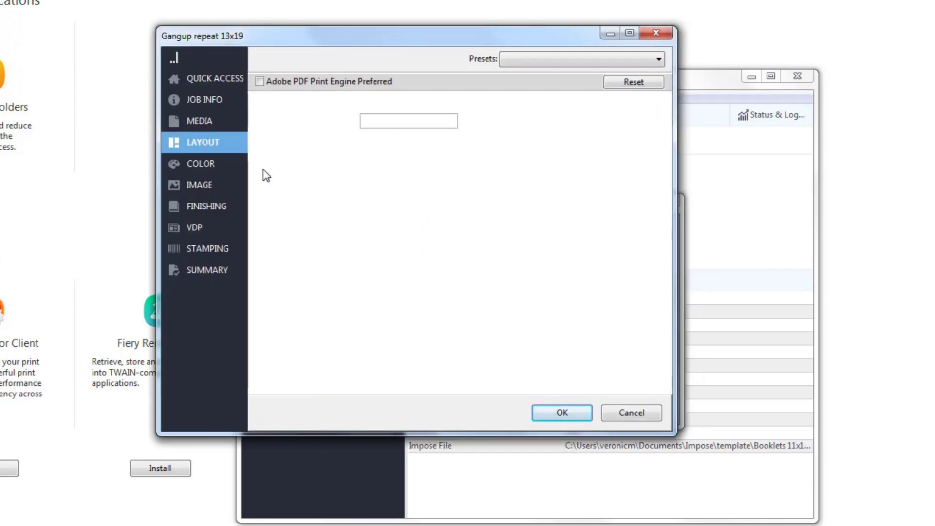
click(452, 121)
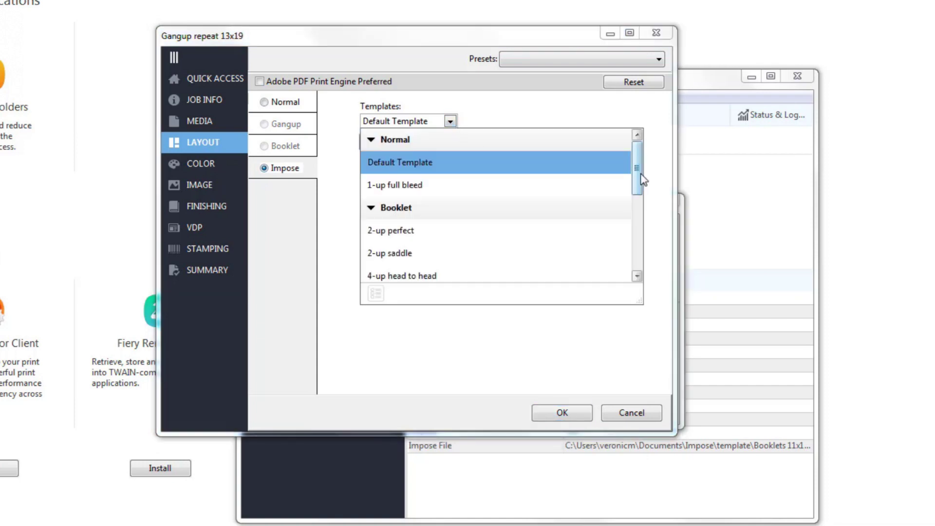
drag(638, 177, 642, 263)
click(384, 232)
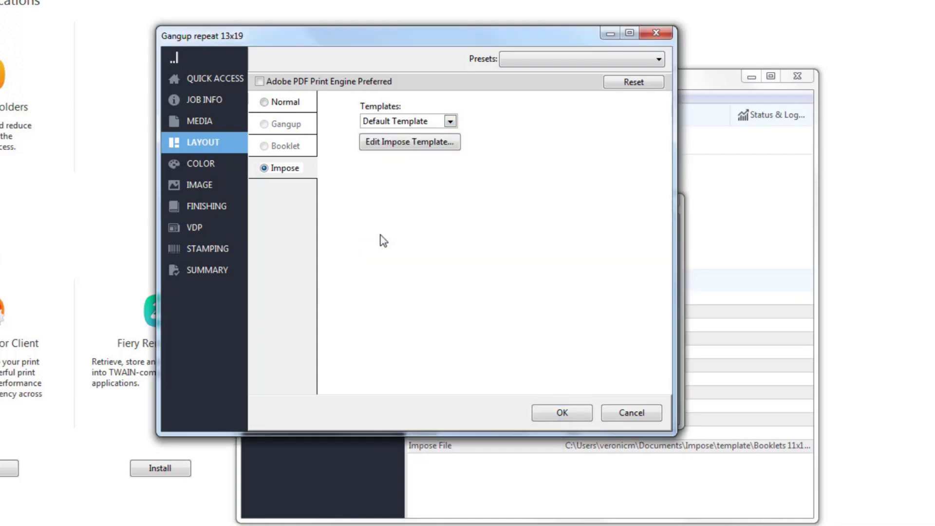
- Choose a paper stock from the Paper Catalog for the job media
click(190, 122)
click(358, 122)
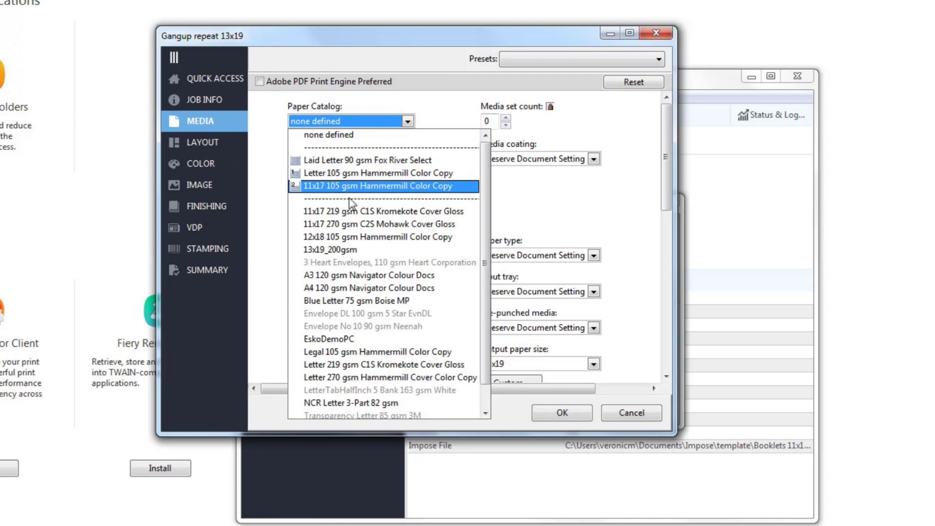
click(360, 251)
- Set text/graphics and image quality to Best with image smoothing on, then apply the job properties
click(209, 185)
click(510, 183)
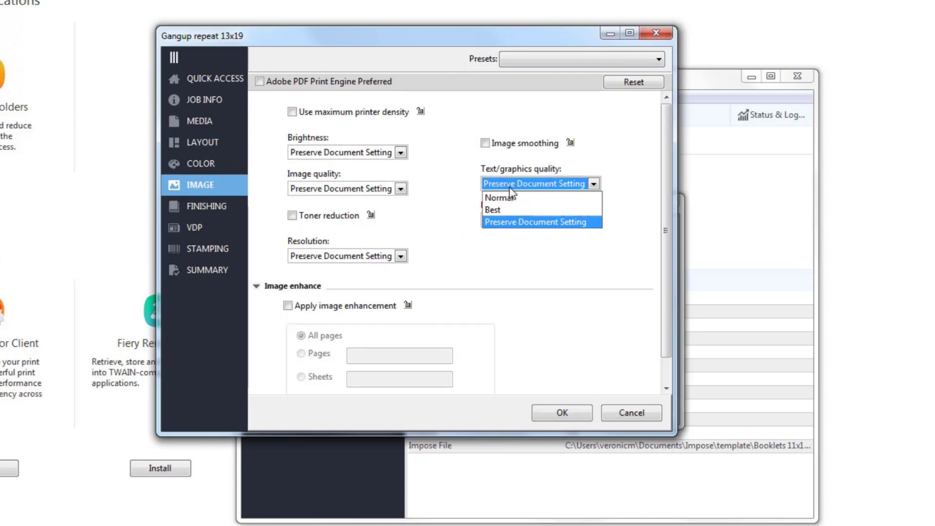
click(512, 207)
click(484, 143)
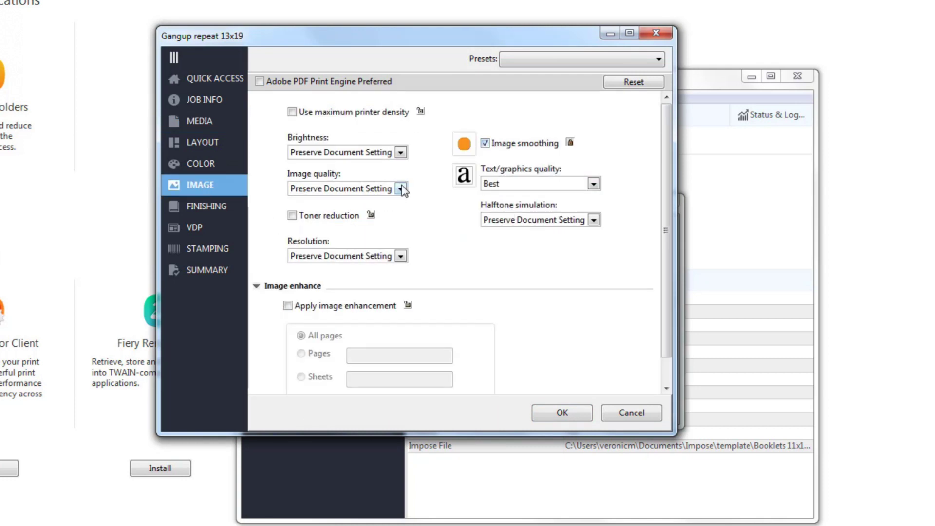
click(400, 188)
click(350, 218)
click(562, 413)
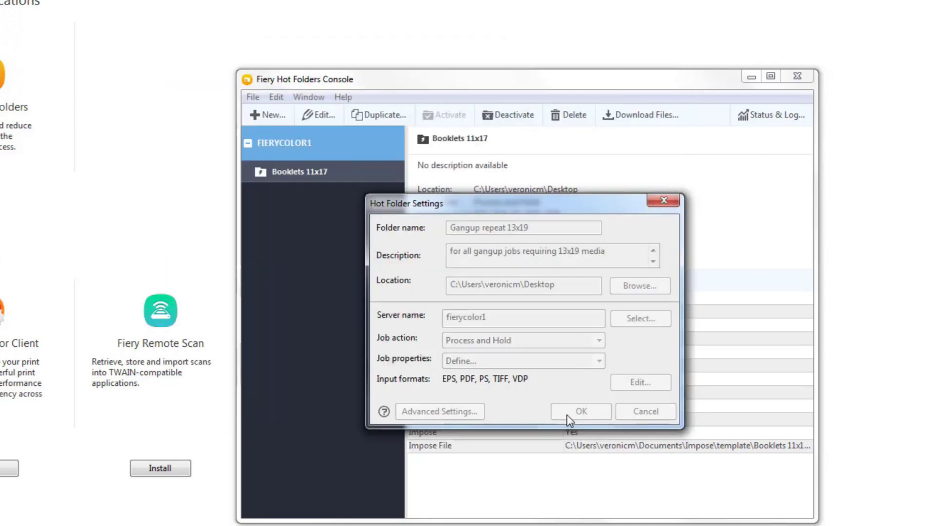